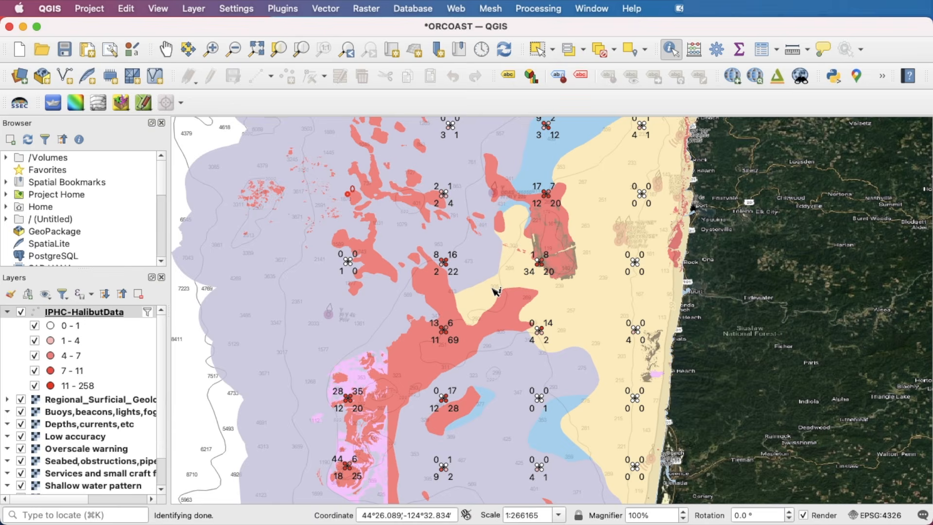
# - Switch to Chrome and filter the FISS survey data to the years 1998–2025 and IPHC regulatory area 2A only
pyautogui.press('super+Tab')
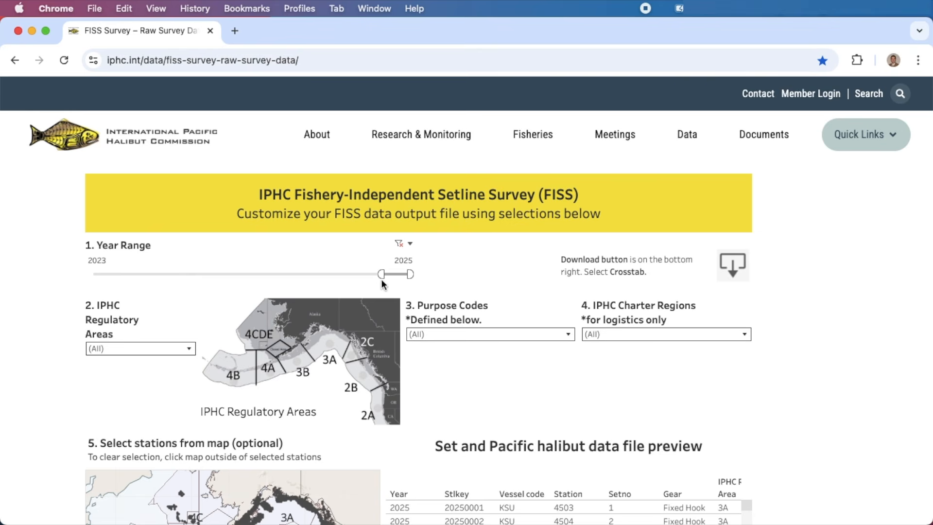
pyautogui.moveTo(381, 274); pyautogui.dragTo(91, 275)
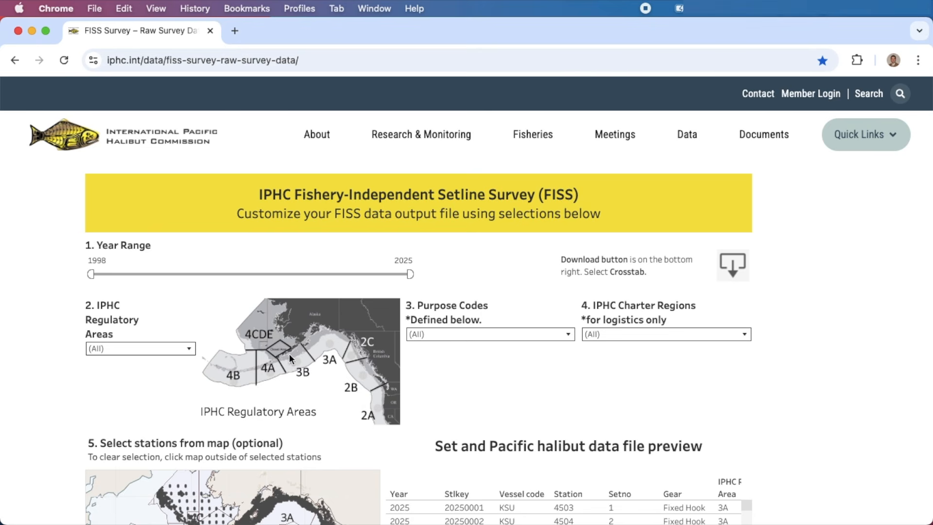
pyautogui.click(189, 349)
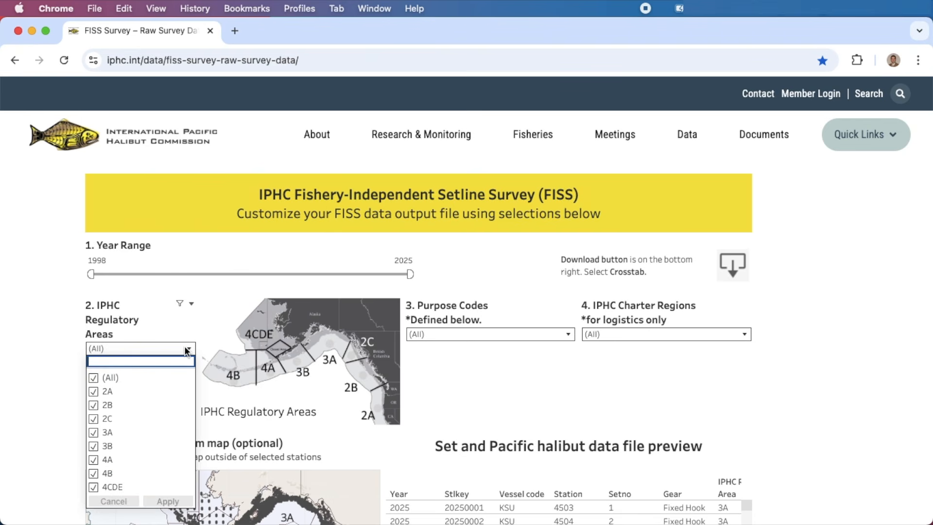
pyautogui.click(93, 378)
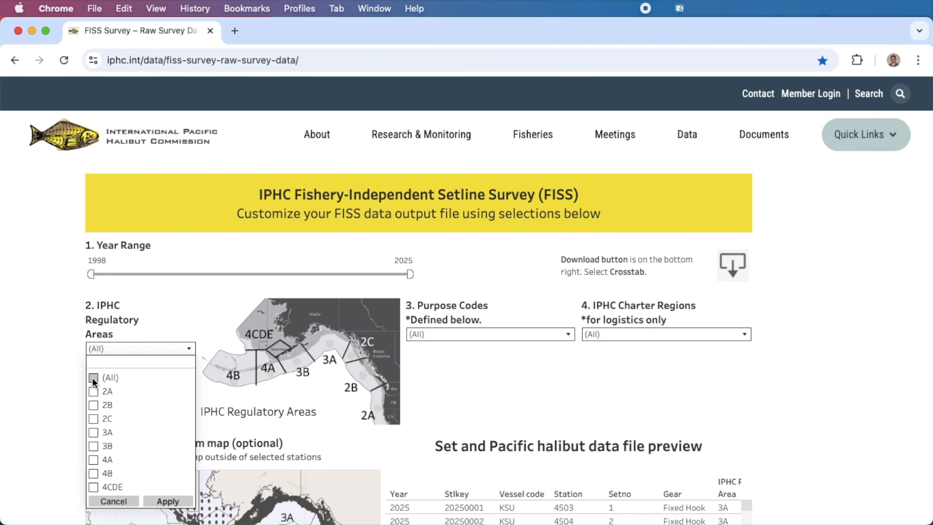
pyautogui.click(94, 391)
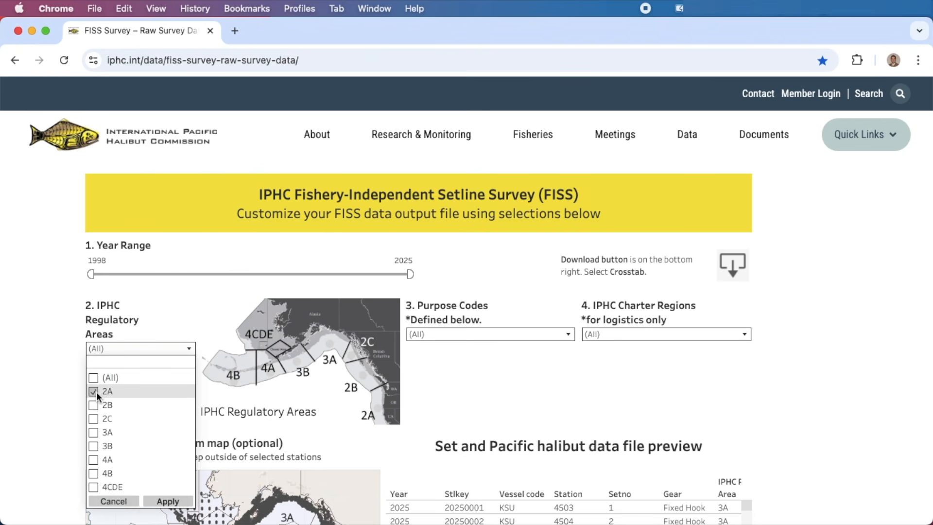
pyautogui.click(168, 501)
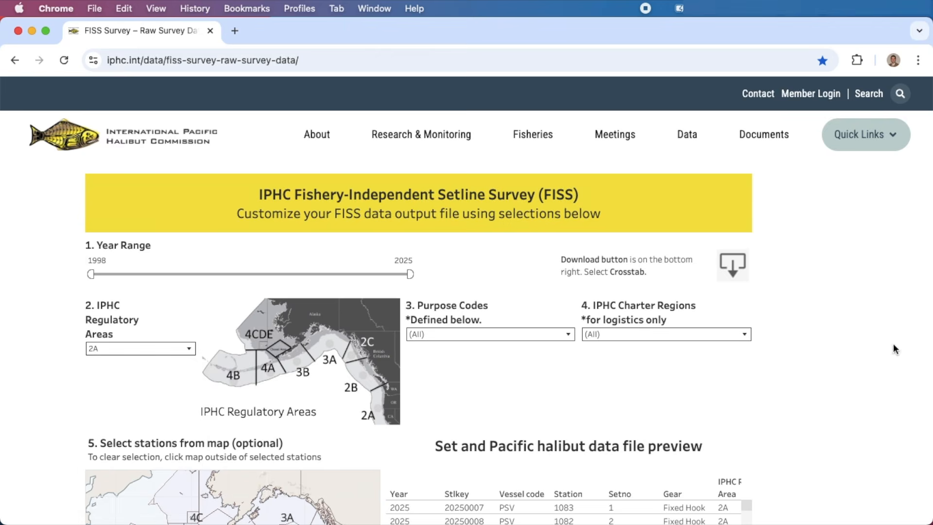
# - Open the Crosstab download options for the filtered survey dashboard
pyautogui.scroll(-2, 823, 398)
pyautogui.scroll(-10, 824, 398)
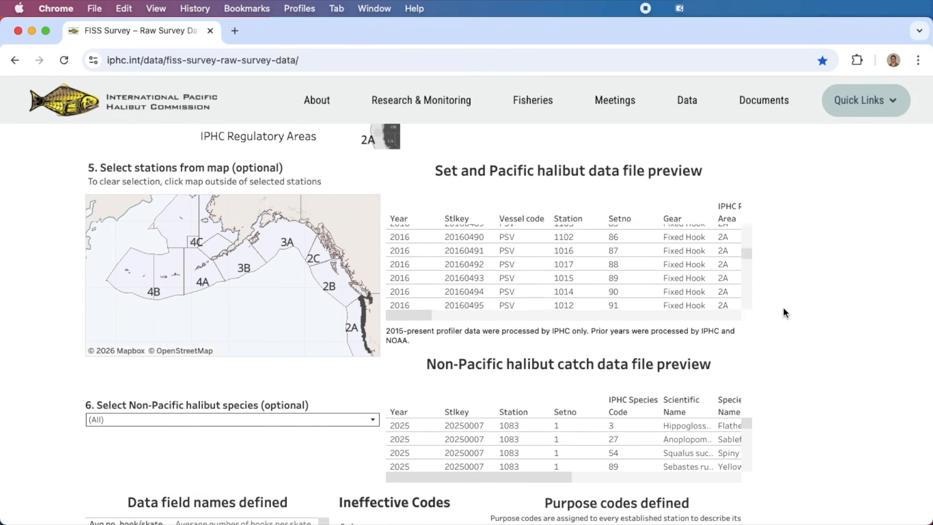
pyautogui.scroll(-10, 824, 401)
pyautogui.scroll(-2, 846, 311)
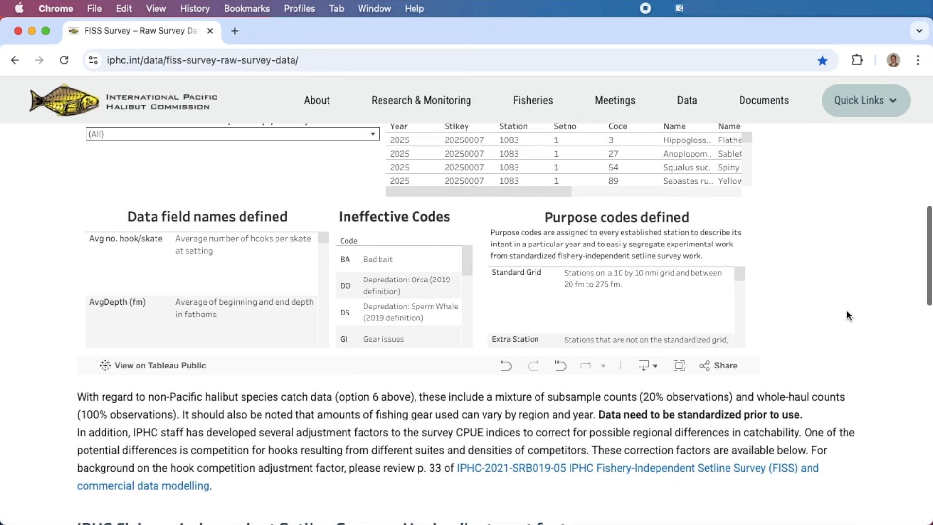
pyautogui.click(656, 372)
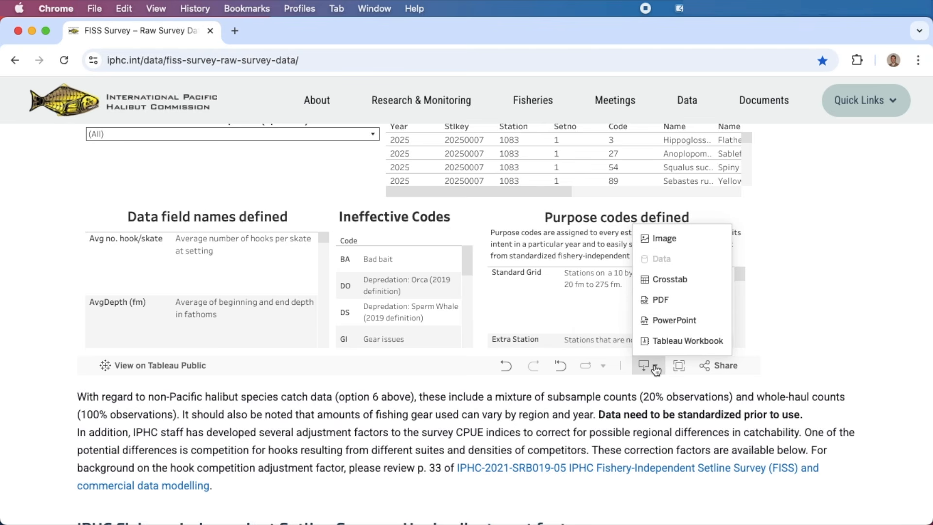
pyautogui.click(678, 281)
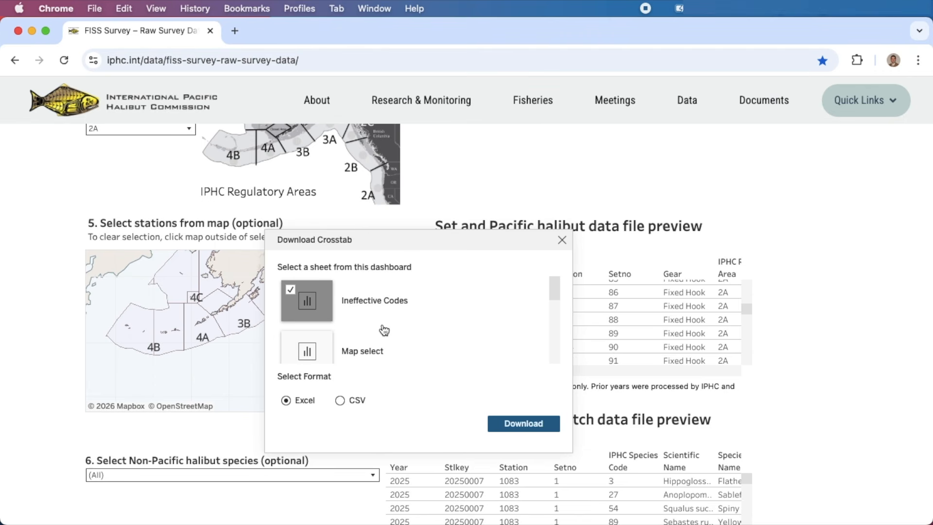
# - Deselect the Ineffective Codes sheet and download the Set and Pacific halibut data sheet in Excel format
pyautogui.click(290, 291)
pyautogui.scroll(-2, 308, 301)
pyautogui.scroll(-4, 308, 304)
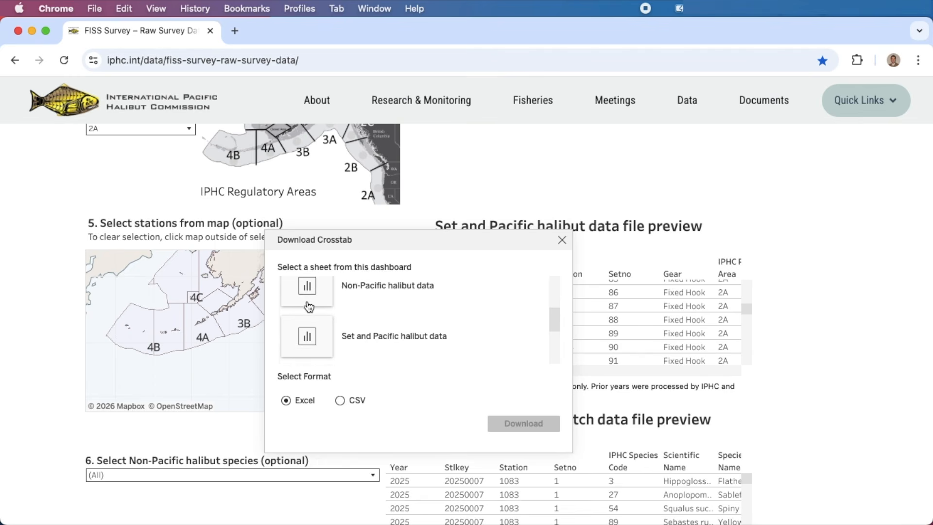
pyautogui.click(320, 318)
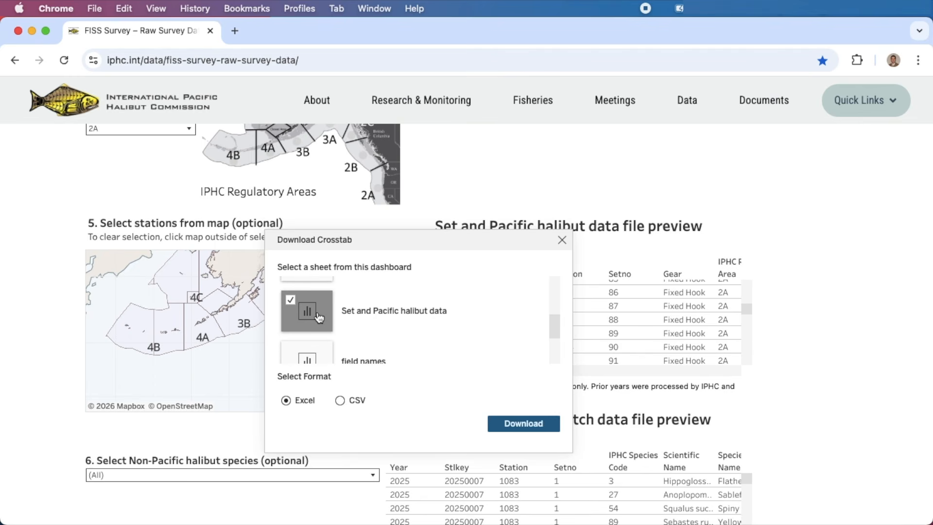
pyautogui.scroll(-1, 368, 317)
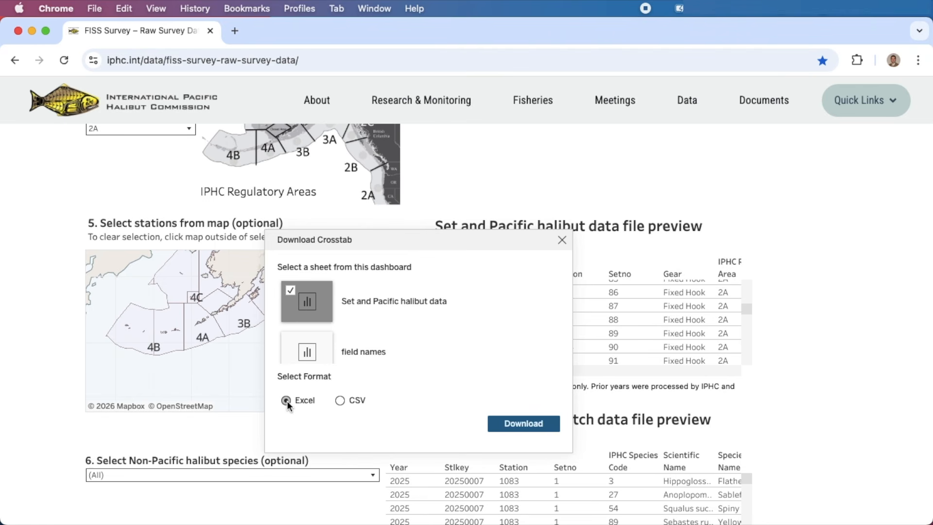
pyautogui.click(524, 422)
# - Locate the downloaded Set and Pacific halibut data.xlsx in Finder, open it in LibreOffice and enlarge its window
pyautogui.scroll(-7, 524, 427)
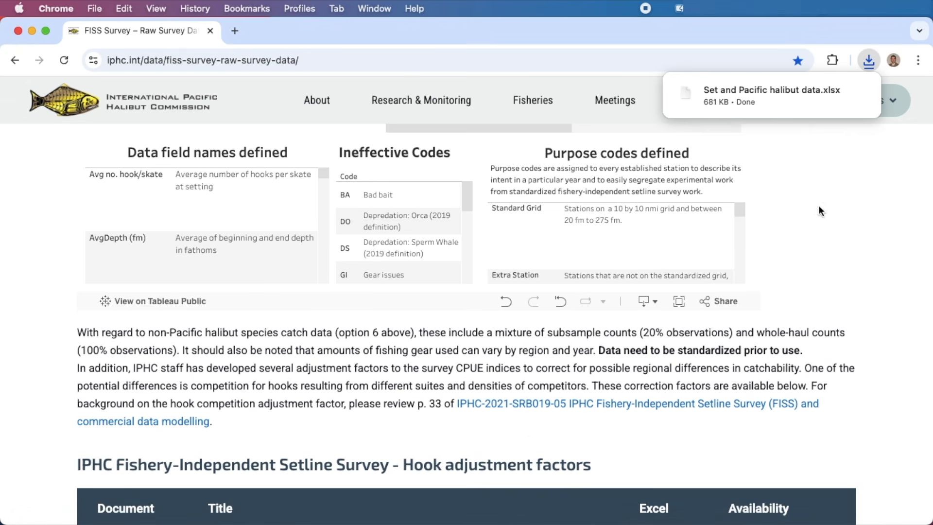
pyautogui.moveTo(732, 104)
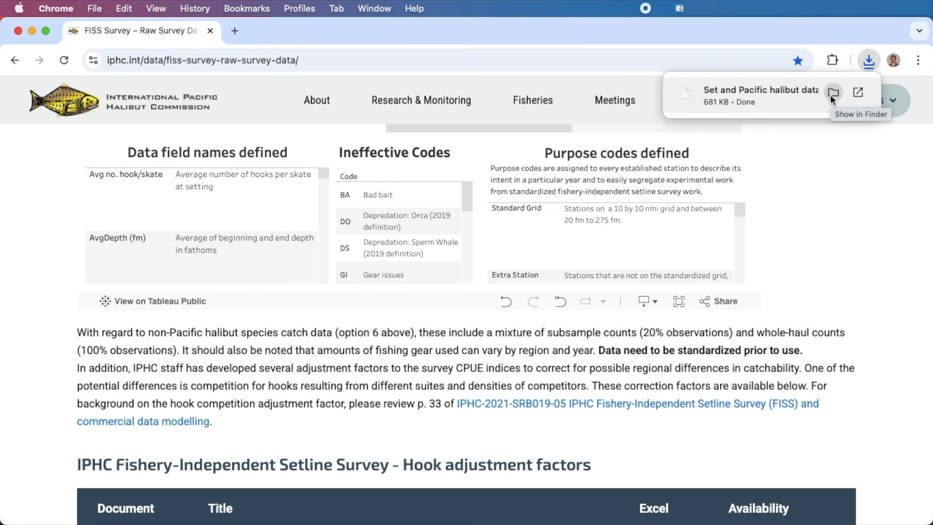
pyautogui.click(868, 61)
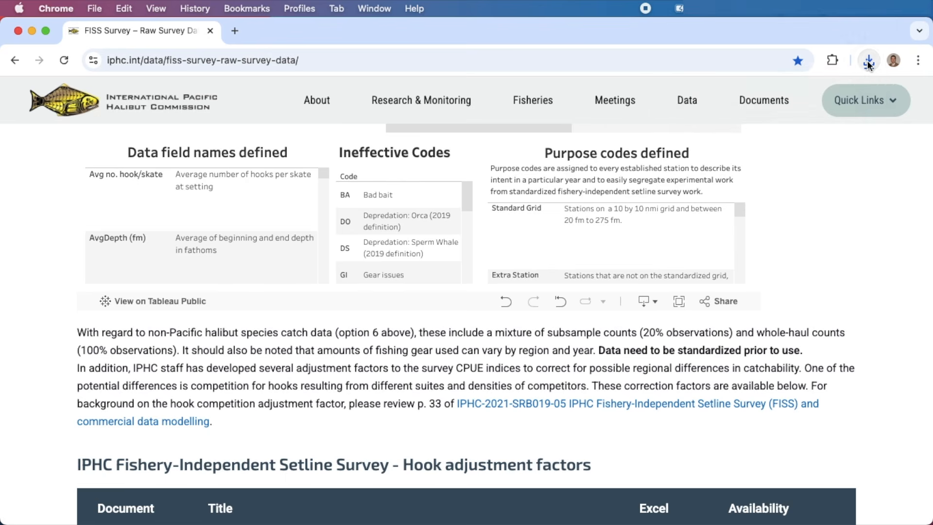
pyautogui.click(868, 61)
pyautogui.click(845, 119)
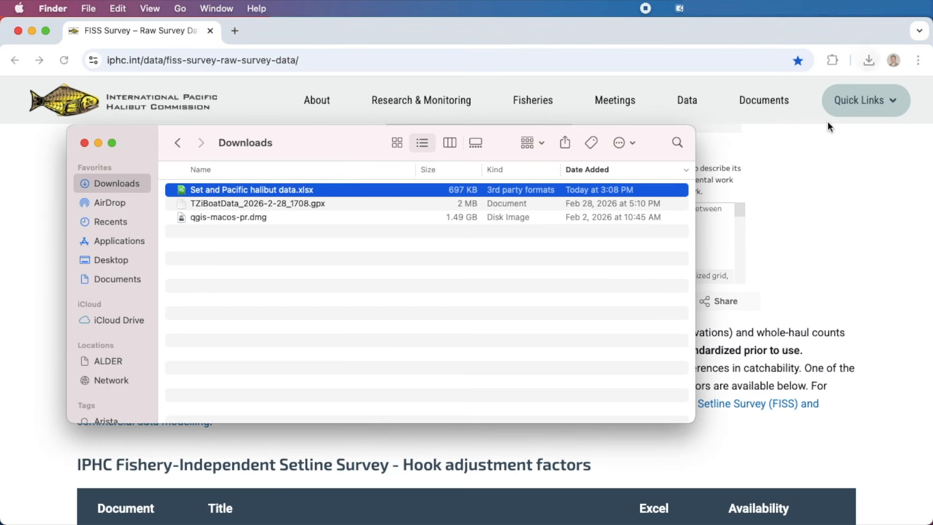
pyautogui.doubleClick(234, 191)
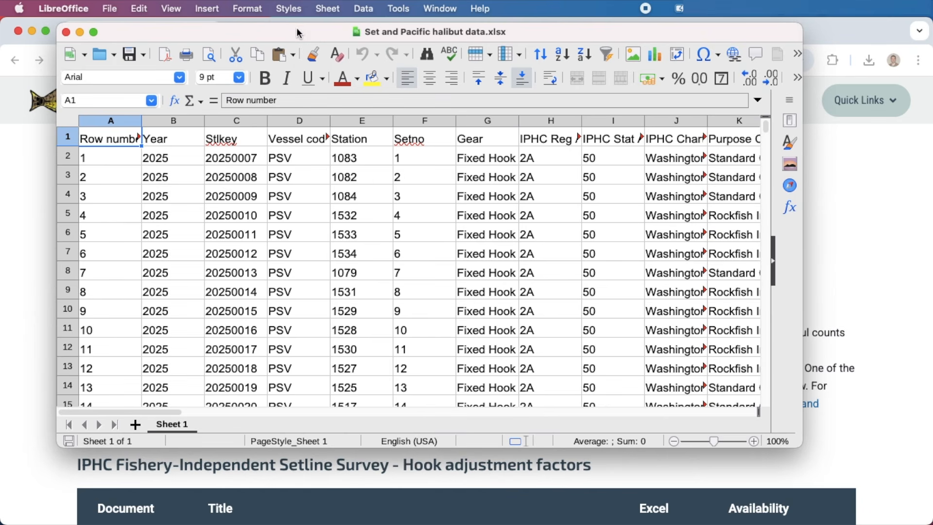
pyautogui.moveTo(301, 32); pyautogui.dragTo(283, 38)
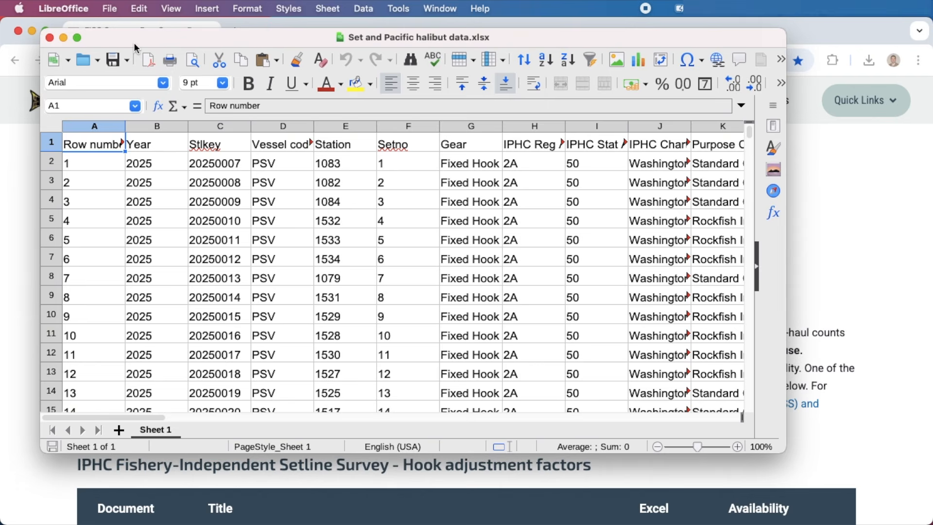
pyautogui.moveTo(785, 453); pyautogui.dragTo(868, 462)
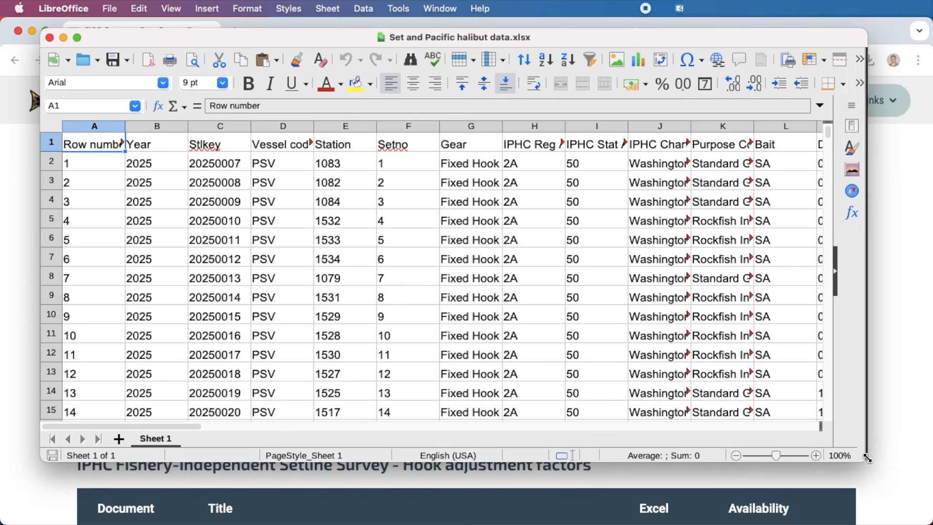
# - Save a copy of the spreadsheet to Downloads as a Text CSV file named IPHC-HalibutData, using UTF-8 and comma field delimiters
pyautogui.click(110, 11)
pyautogui.click(117, 187)
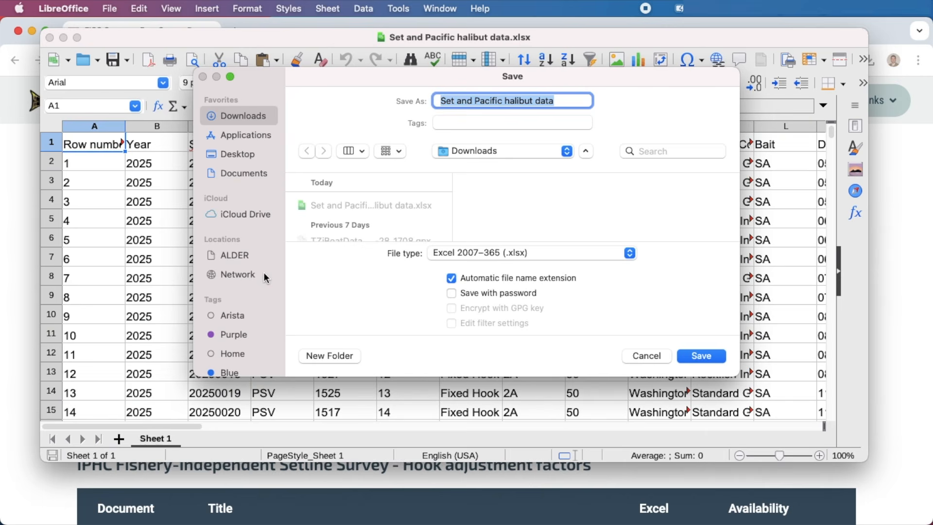
pyautogui.press('super+a')
pyautogui.write('IPHC-Halb')
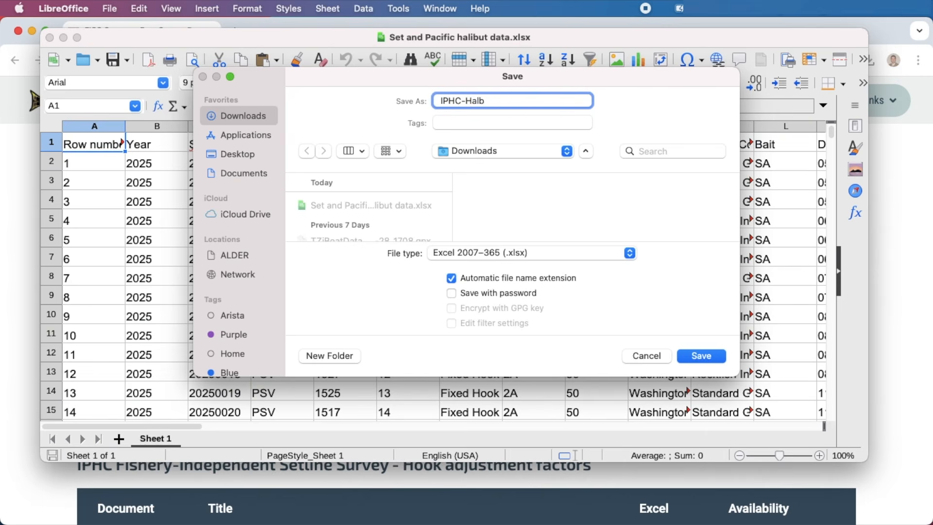
pyautogui.press('BackSpace')
pyautogui.write('ibutData')
pyautogui.click(515, 253)
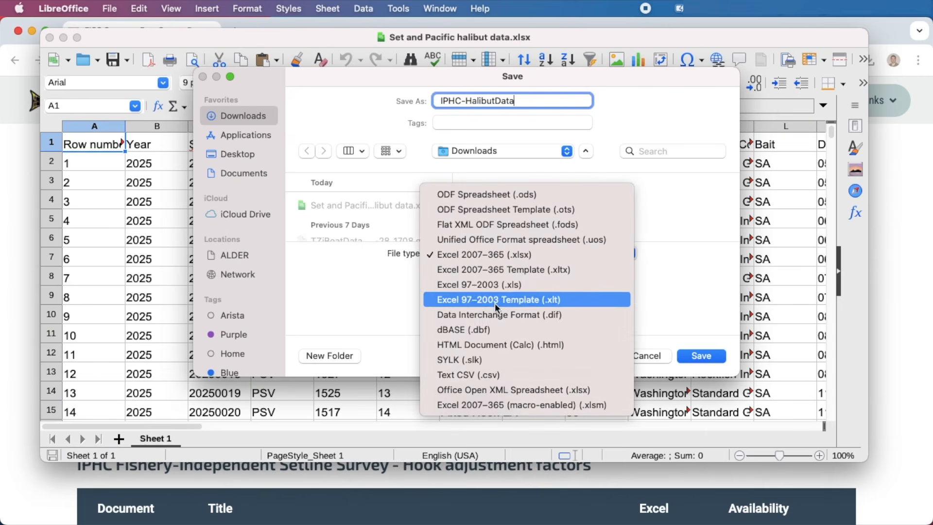
pyautogui.click(502, 376)
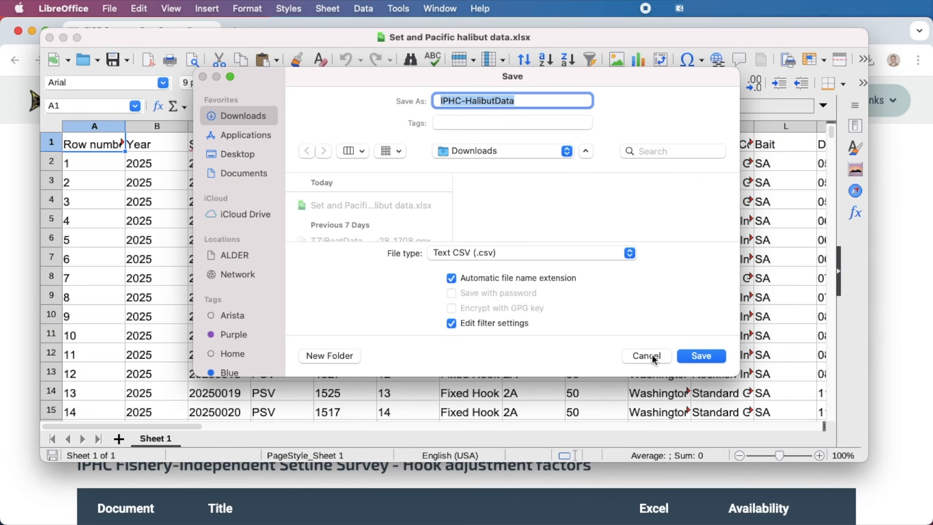
pyautogui.click(713, 355)
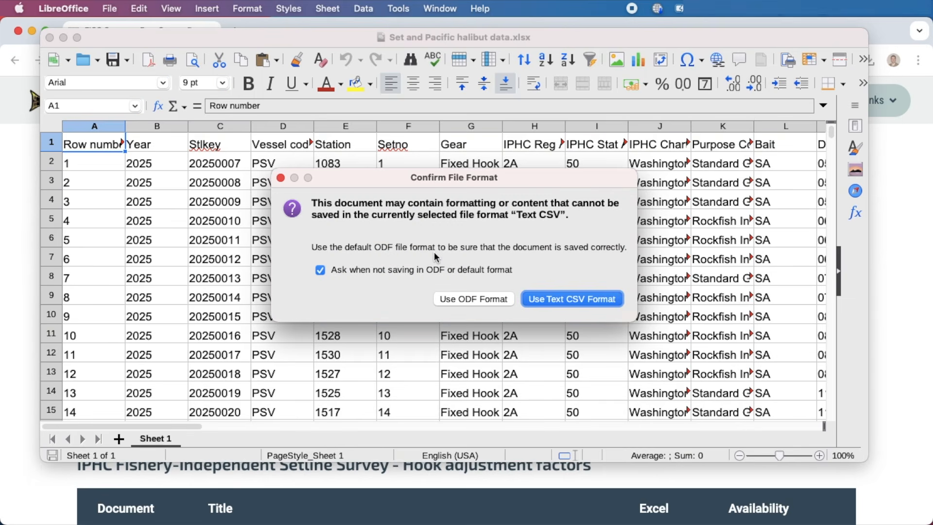
pyautogui.click(569, 301)
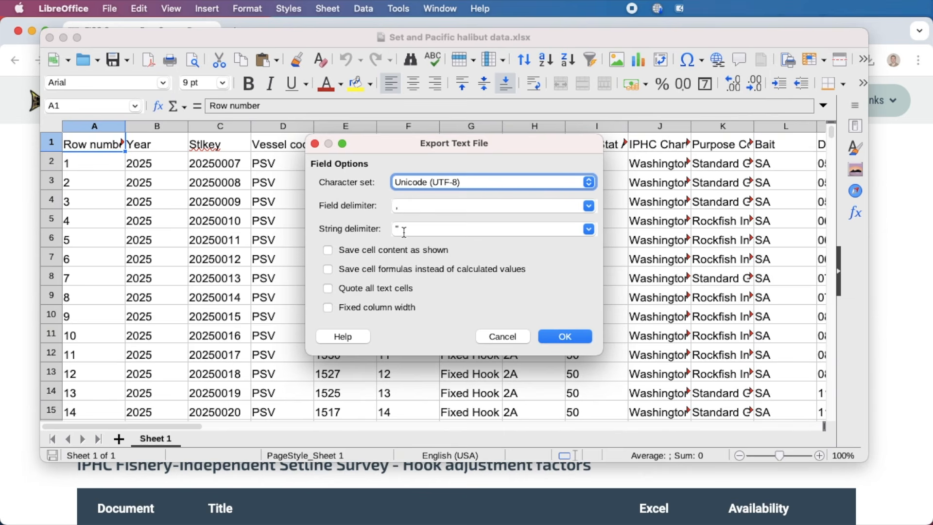
pyautogui.click(573, 335)
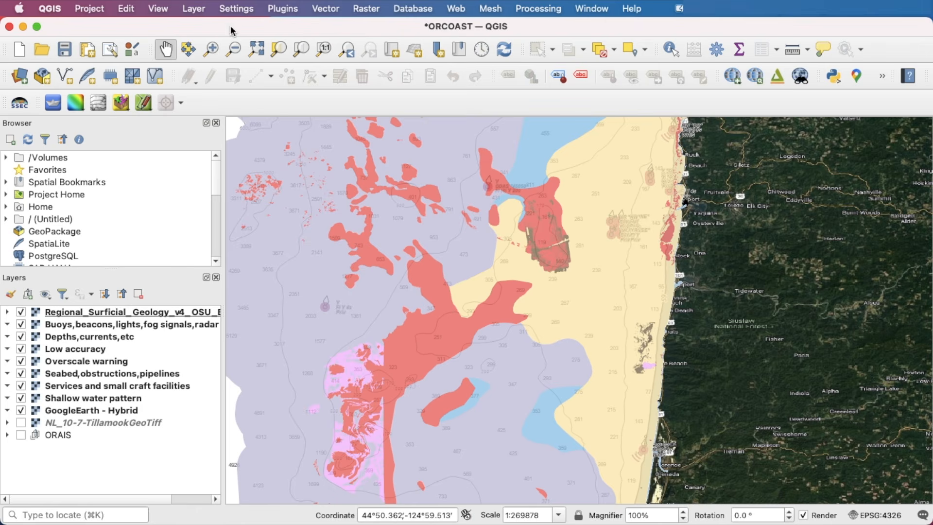
# - Switch to QGIS and load IPHC-HalibutData.csv from Downloads as the source of a new delimited text layer
pyautogui.click(194, 10)
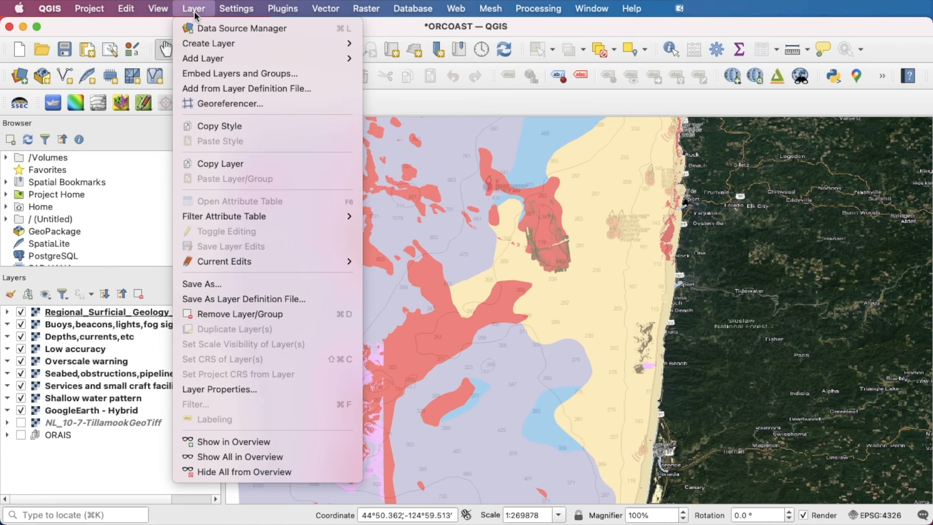
pyautogui.moveTo(201, 61)
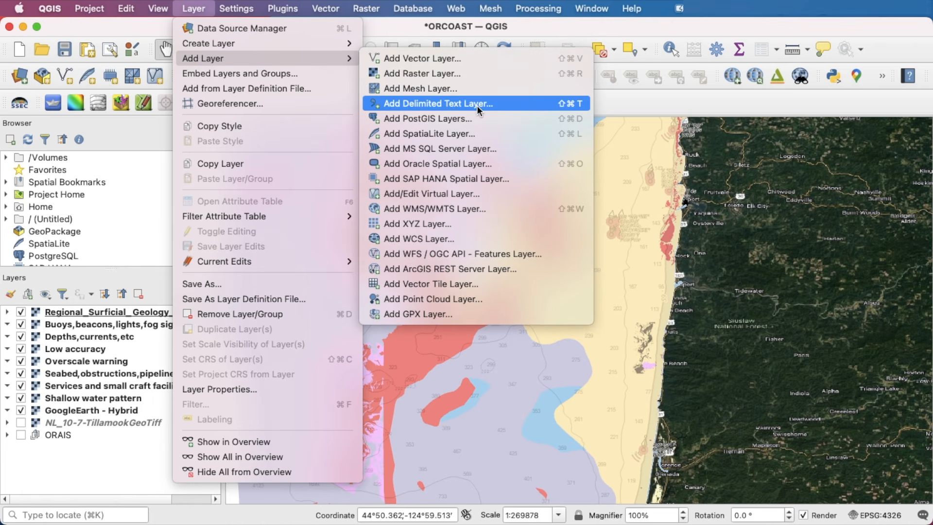
pyautogui.click(526, 103)
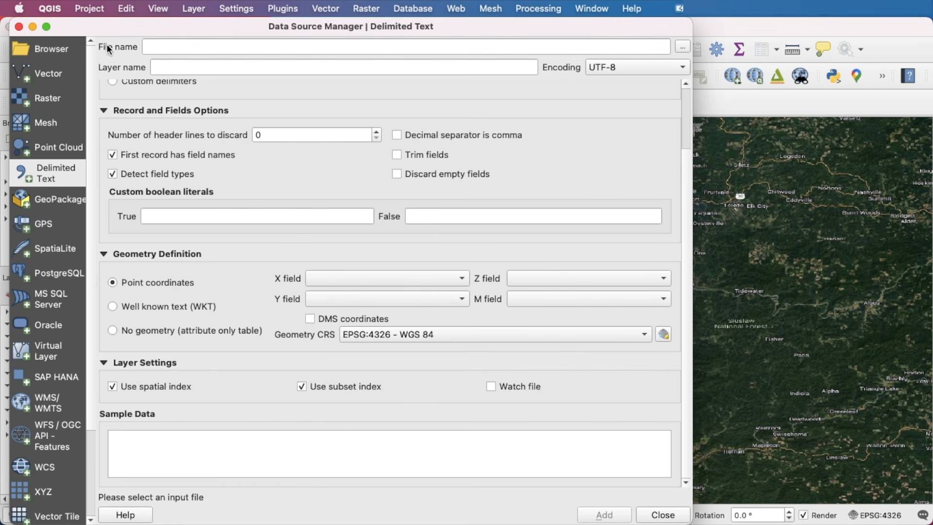
pyautogui.click(682, 47)
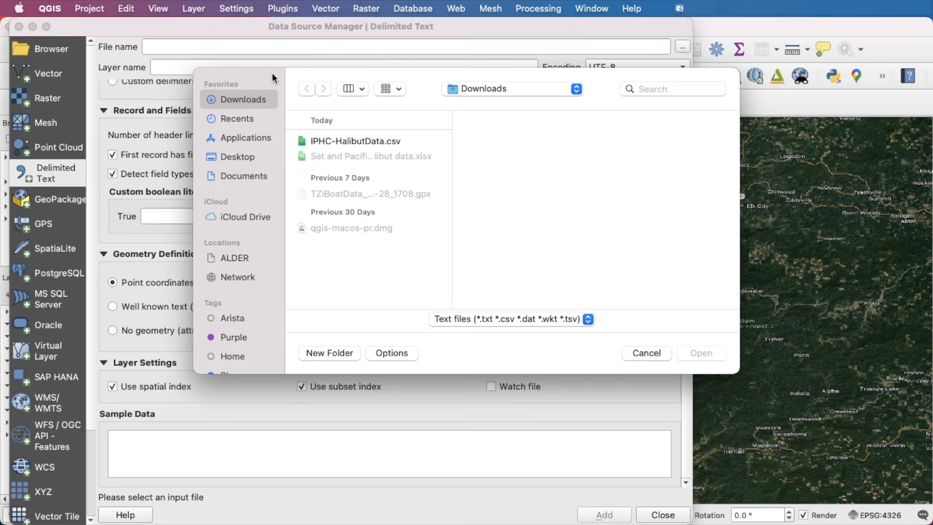
pyautogui.click(351, 142)
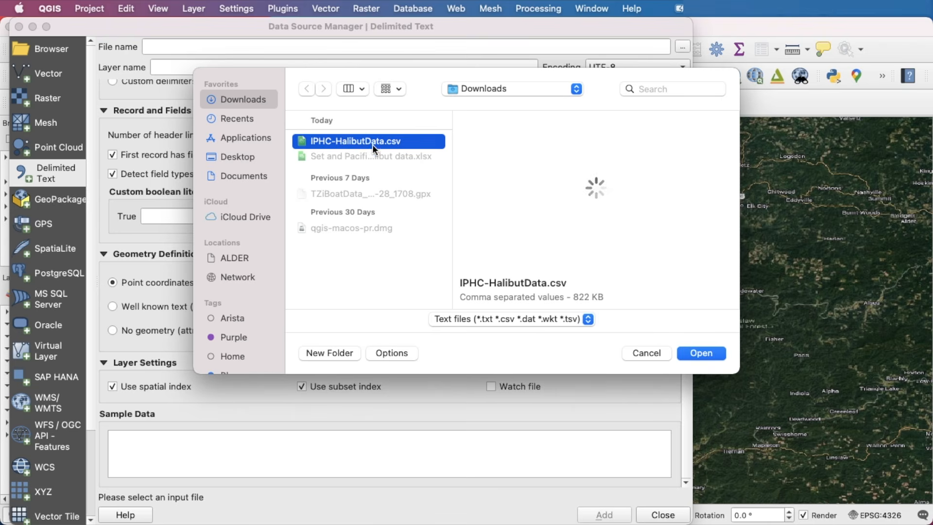
pyautogui.click(709, 354)
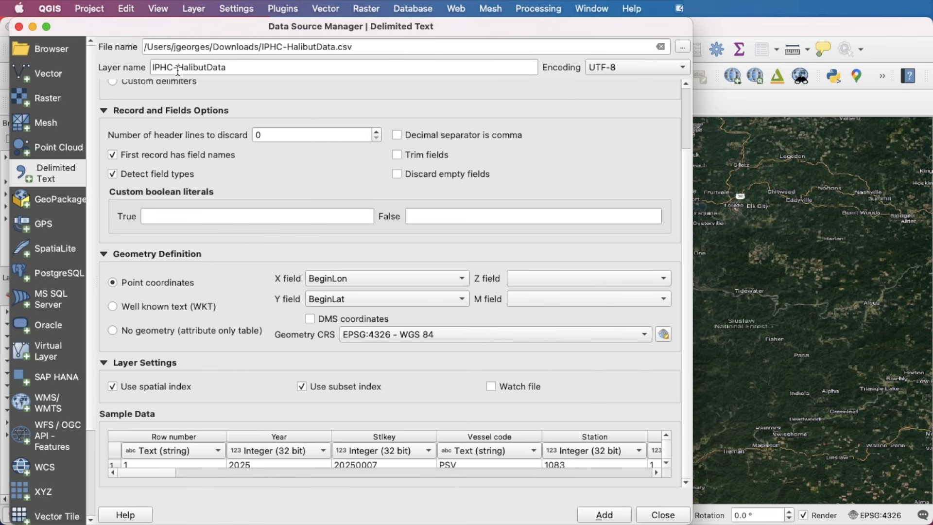
pyautogui.click(251, 68)
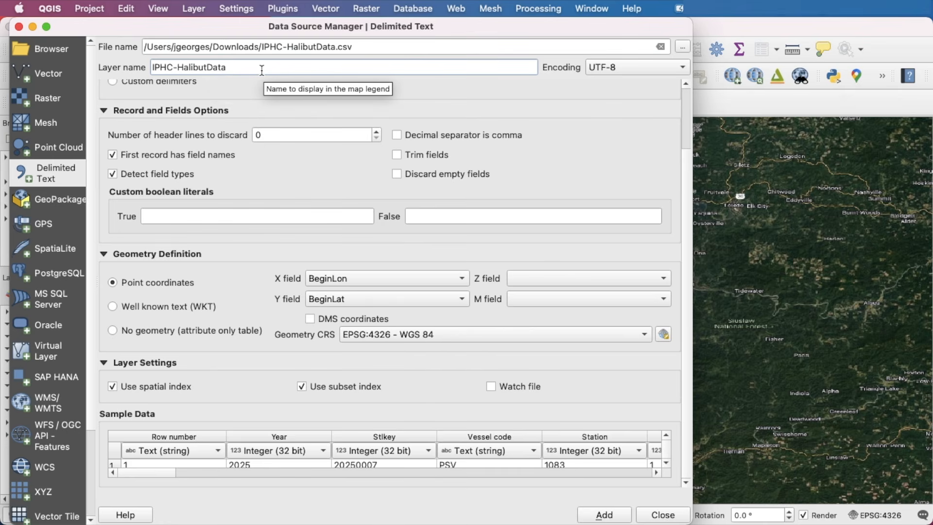
pyautogui.scroll(5, 206, 95)
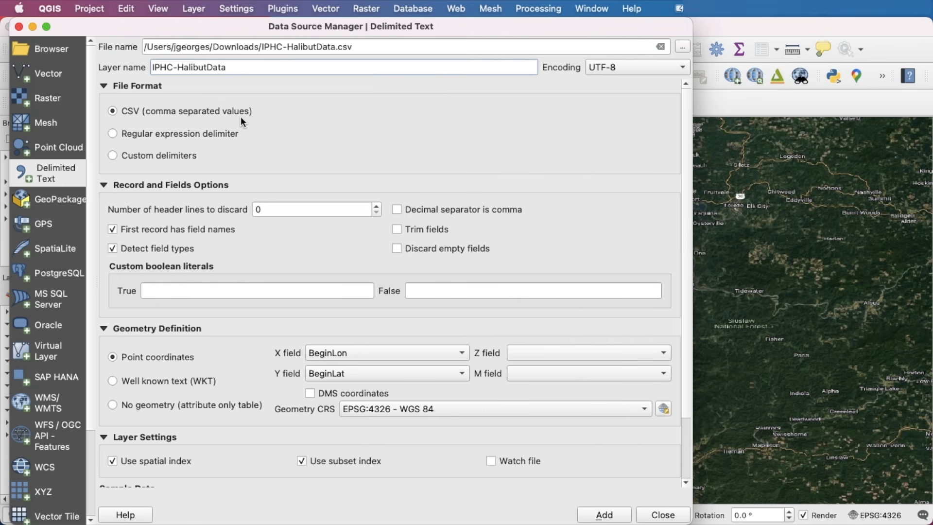
# - Set the point coordinates' X field to MidLon fished and the Y field to MidLat fished
pyautogui.scroll(-3, 253, 119)
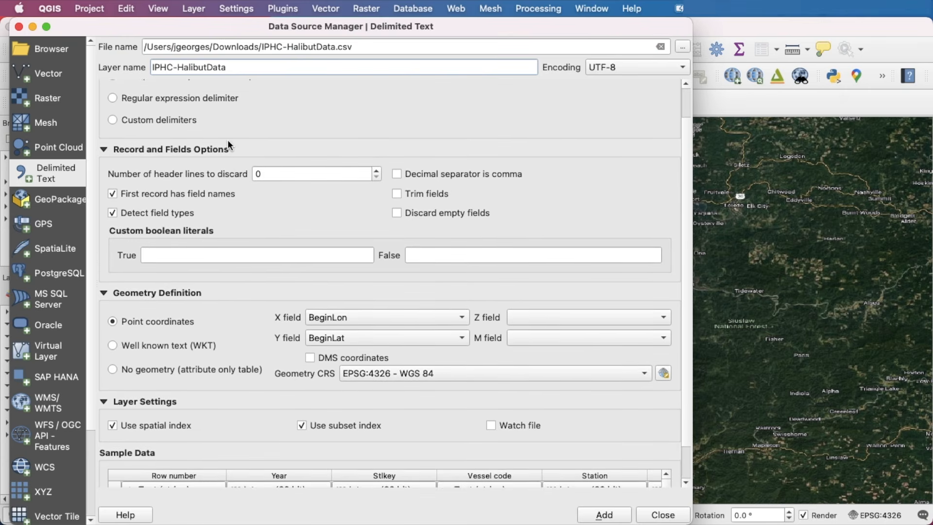
pyautogui.scroll(-3, 228, 144)
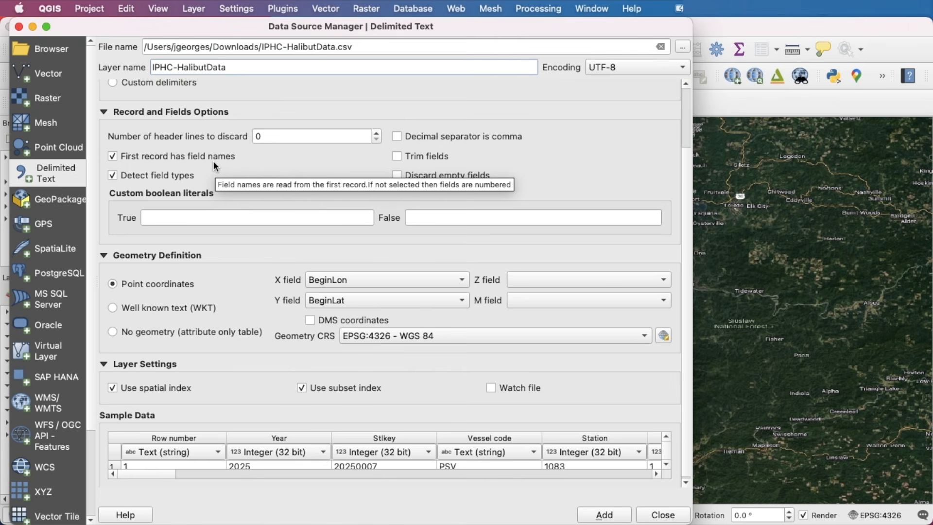
pyautogui.scroll(-1, 217, 297)
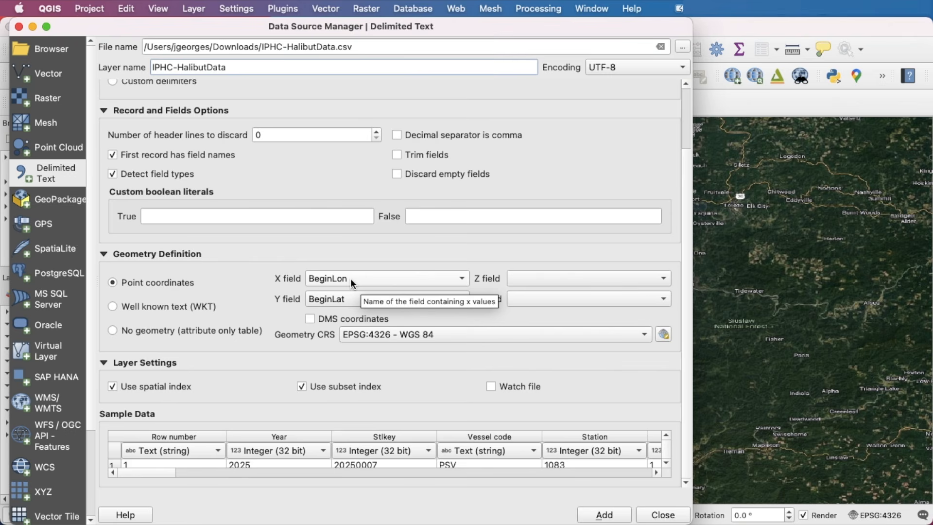
pyautogui.click(369, 279)
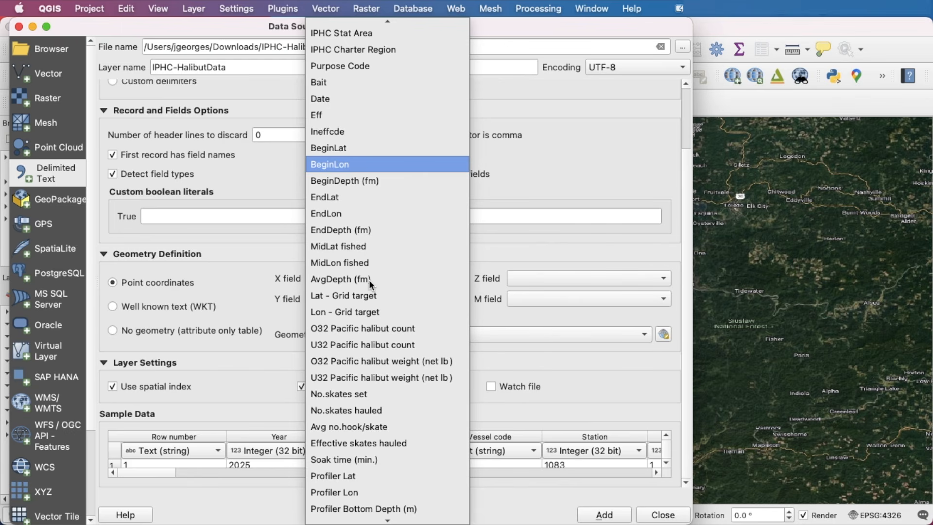
pyautogui.click(345, 263)
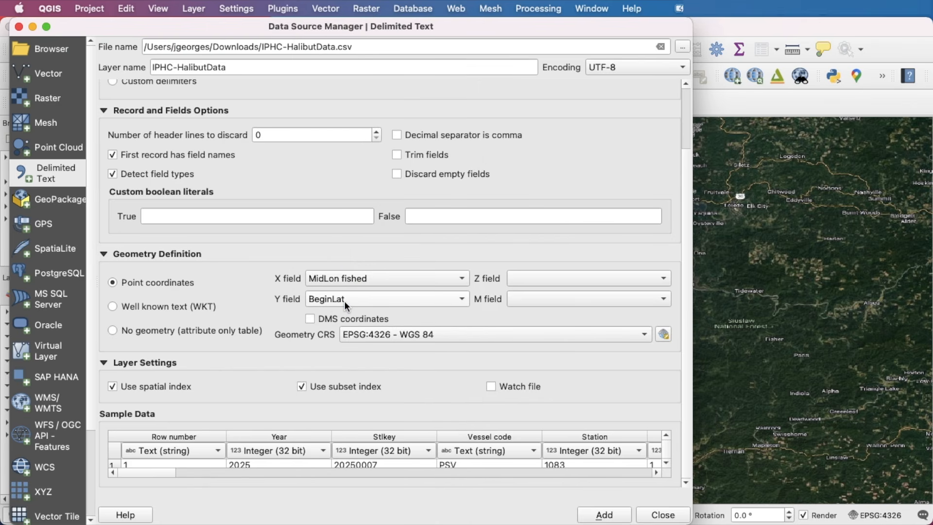
pyautogui.click(345, 301)
pyautogui.click(347, 266)
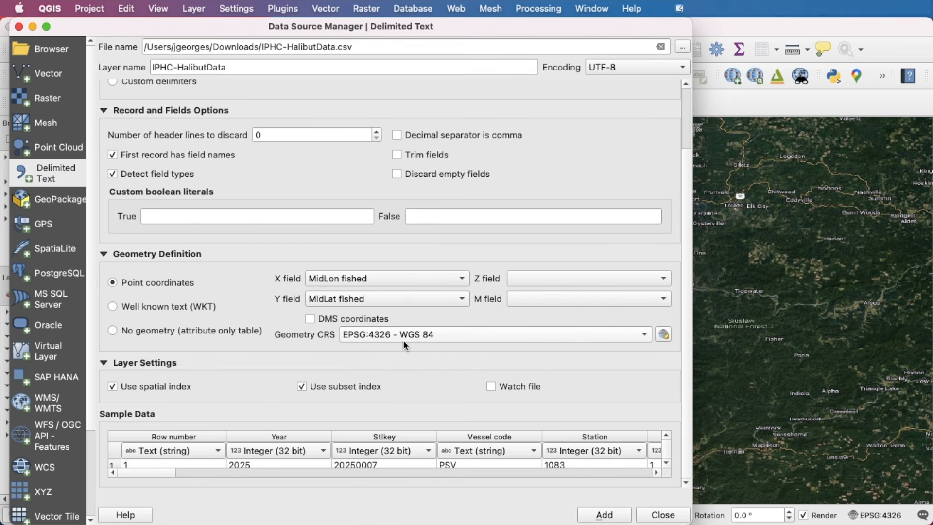
# - Check the sample data, add the IPHC-HalibutData layer to the project with EPSG:4326 - WGS 84, and close the data source dialog
pyautogui.moveTo(422, 341)
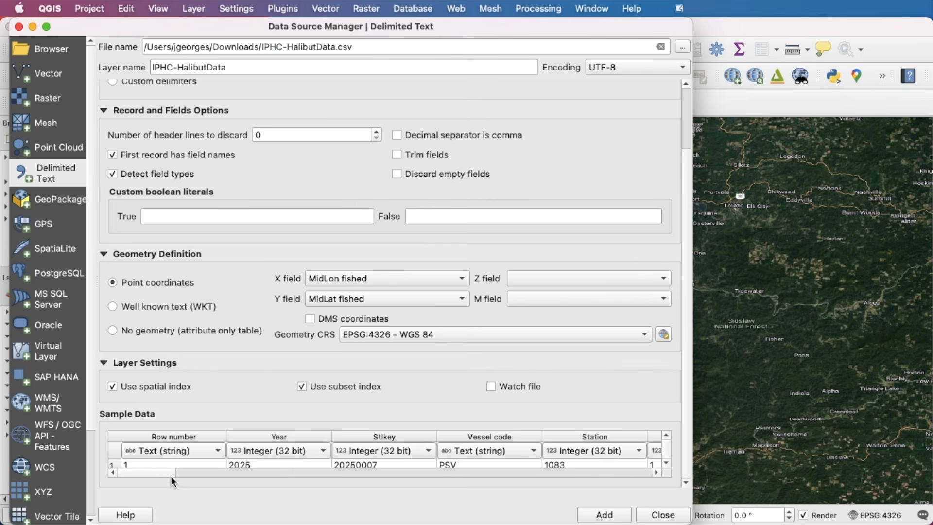
pyautogui.moveTo(167, 472); pyautogui.dragTo(127, 468)
pyautogui.click(605, 515)
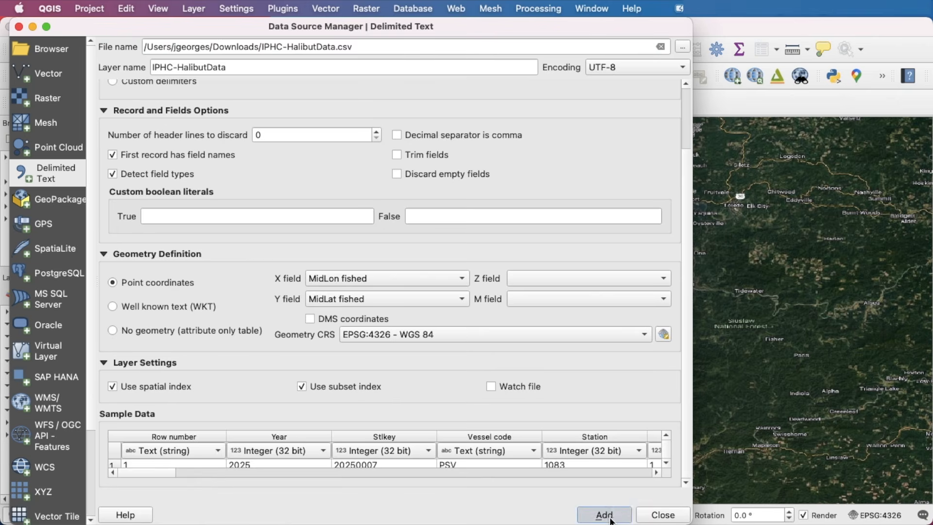
pyautogui.click(660, 515)
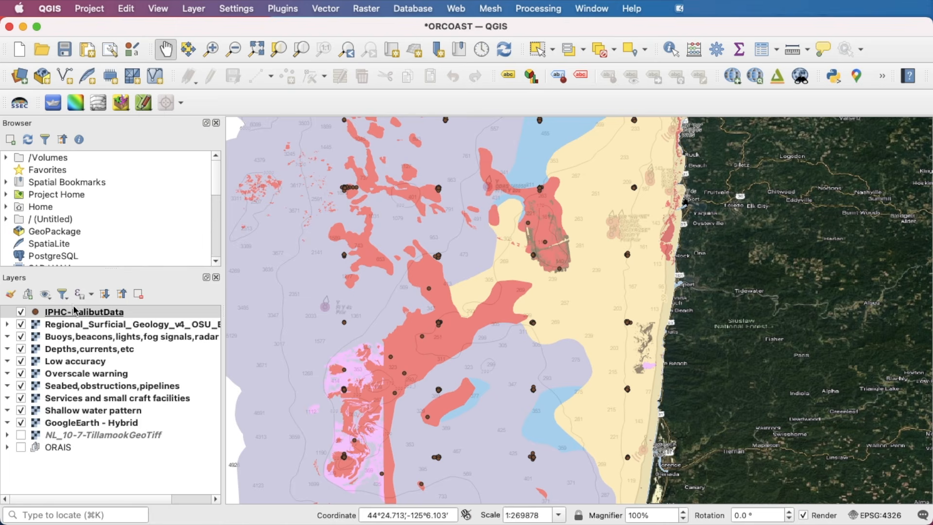
# - Change the symbology of the IPHC-HalibutData layer to Point Displacement with a Graduated renderer
pyautogui.click(54, 315)
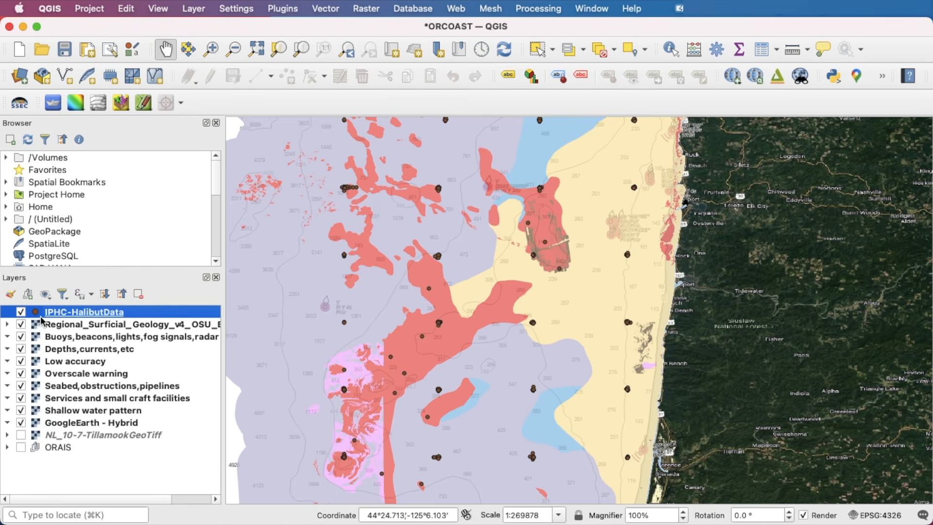
pyautogui.rightClick(70, 316)
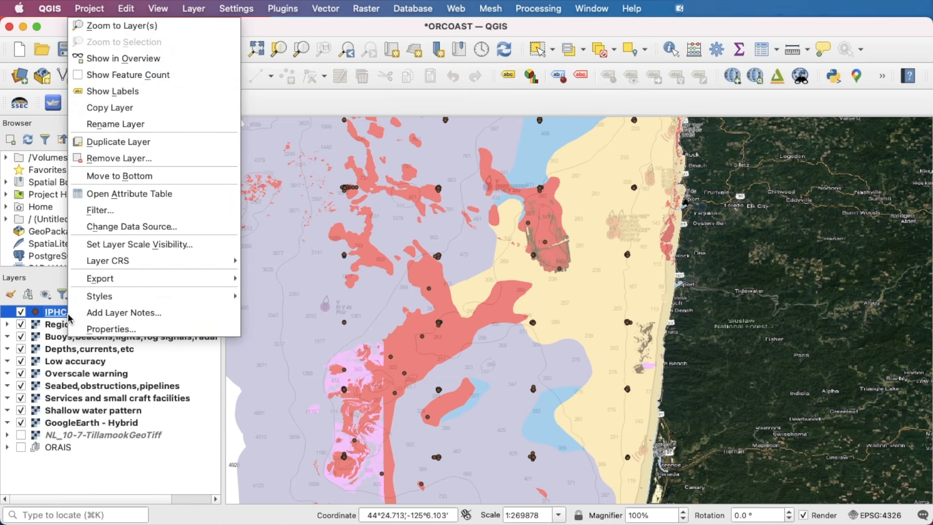
pyautogui.click(120, 330)
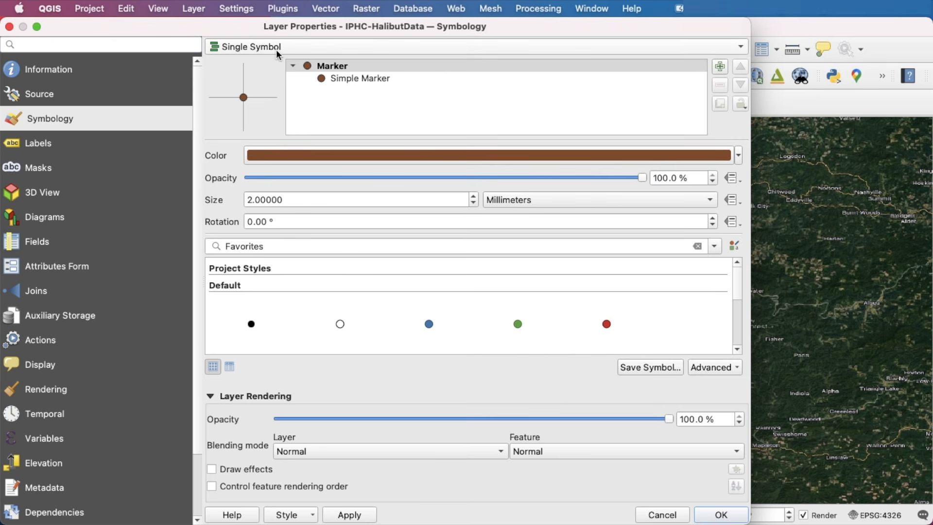
pyautogui.click(252, 46)
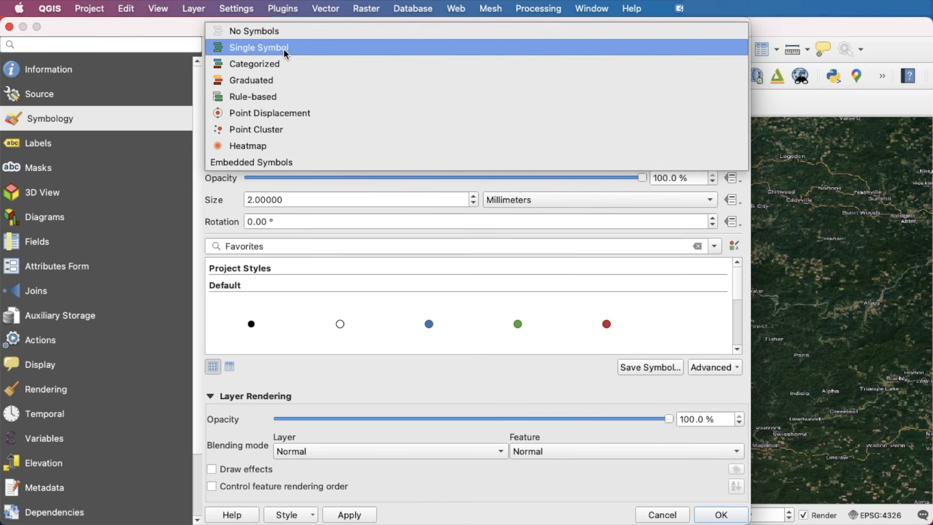
pyautogui.click(251, 113)
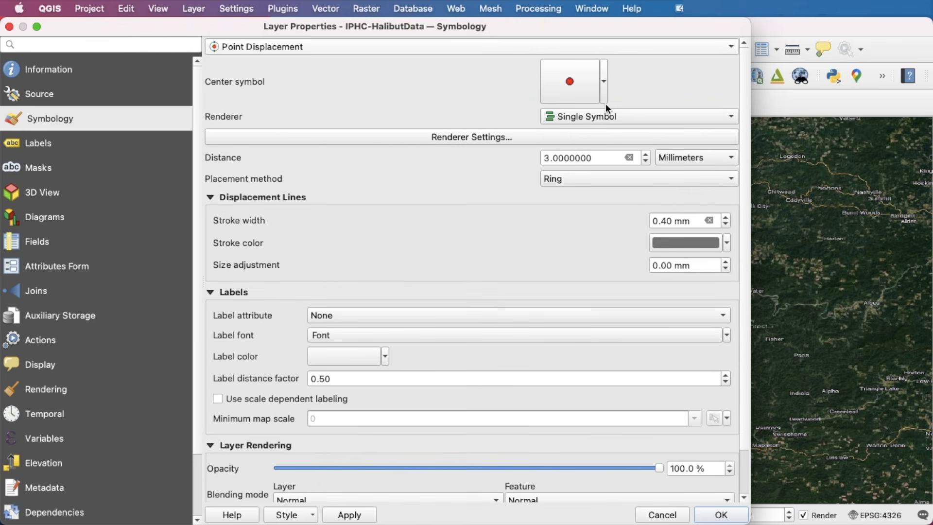
pyautogui.click(573, 117)
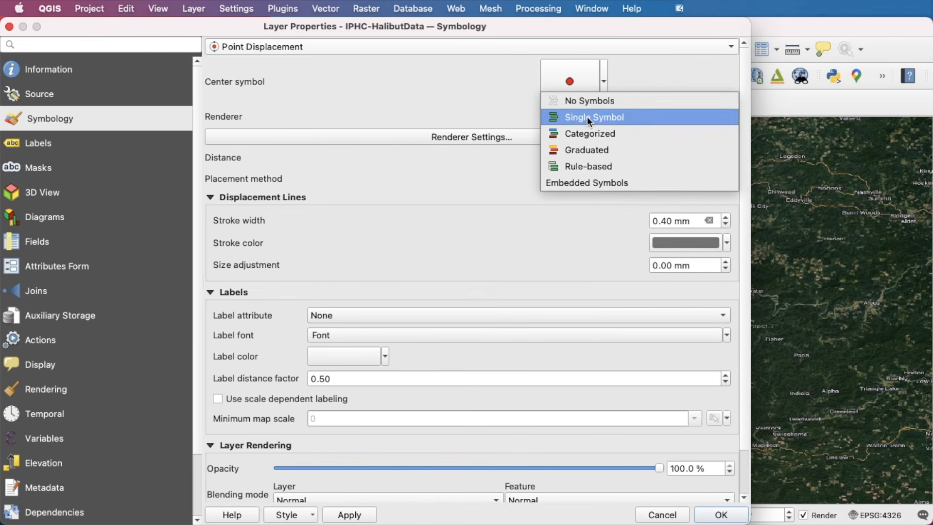
pyautogui.click(597, 150)
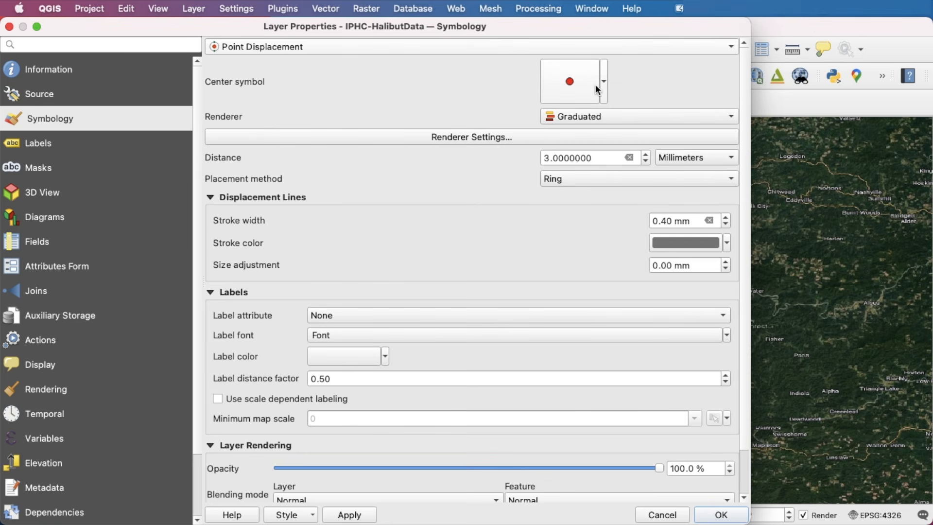
# - Make the displacement's center symbol black and reduce its simple marker to a size of 1 mm
pyautogui.moveTo(597, 82)
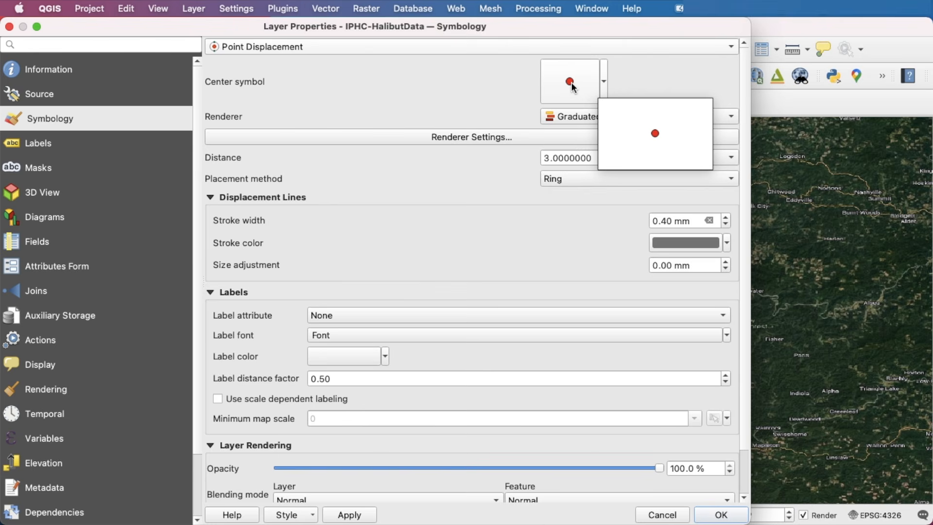
pyautogui.click(599, 82)
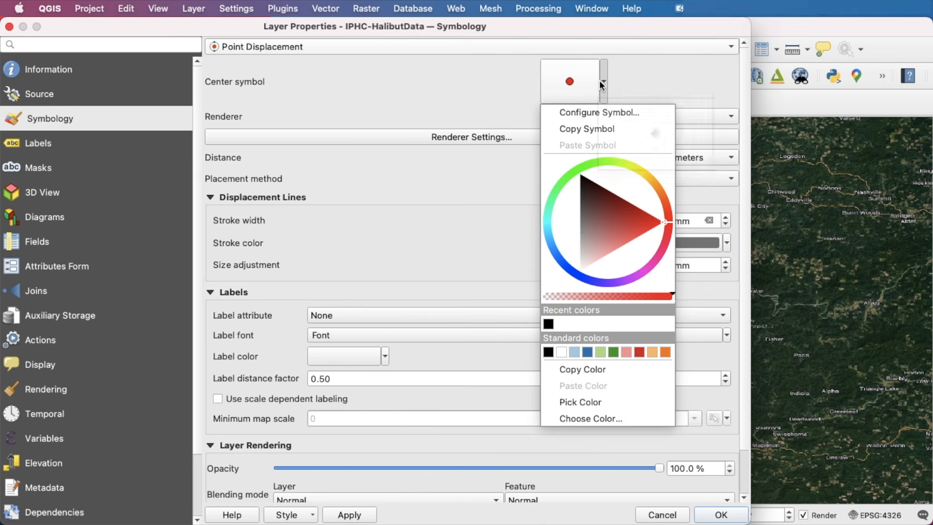
pyautogui.click(549, 324)
pyautogui.click(569, 81)
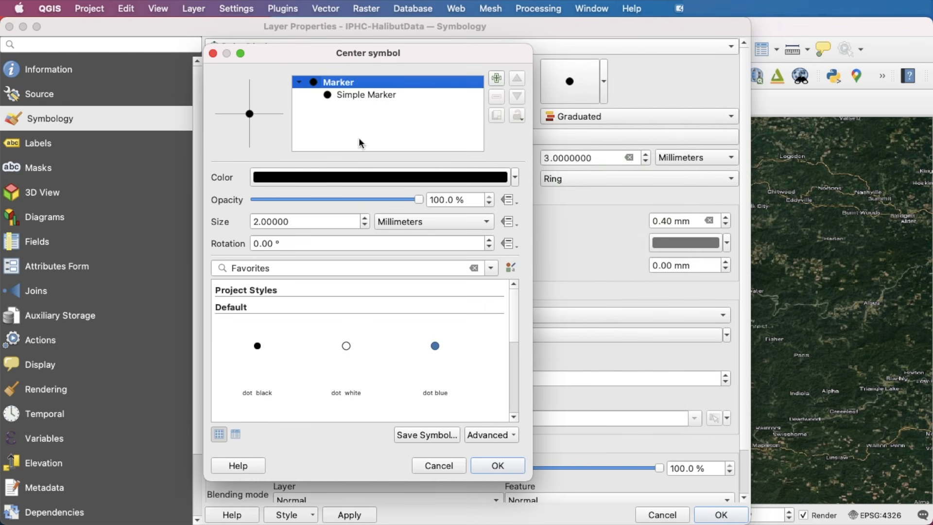
pyautogui.click(347, 96)
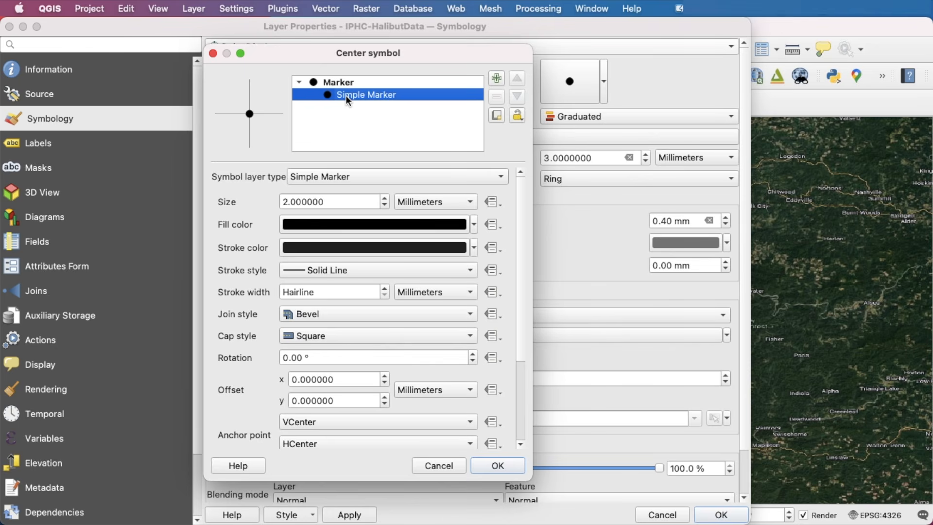
pyautogui.click(384, 206)
pyautogui.click(385, 205)
pyautogui.click(385, 205)
pyautogui.click(385, 205)
pyautogui.click(385, 205)
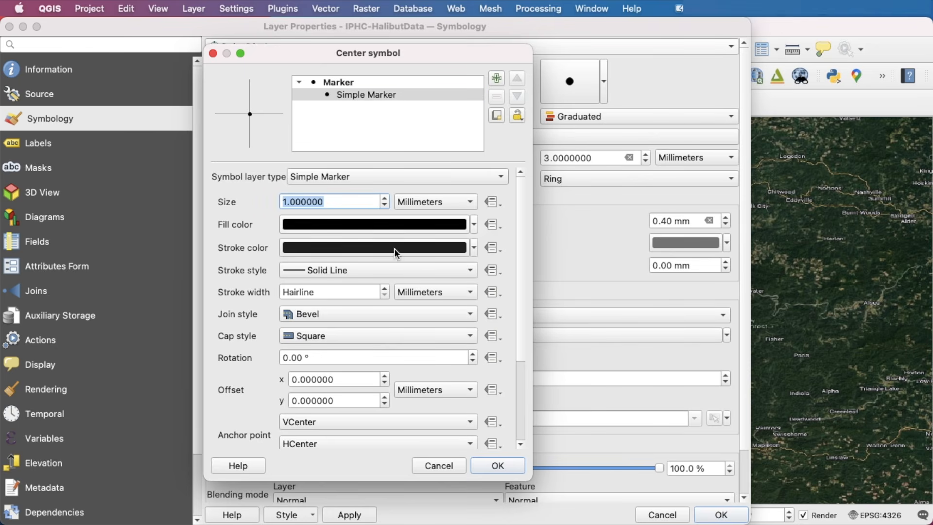
pyautogui.click(498, 465)
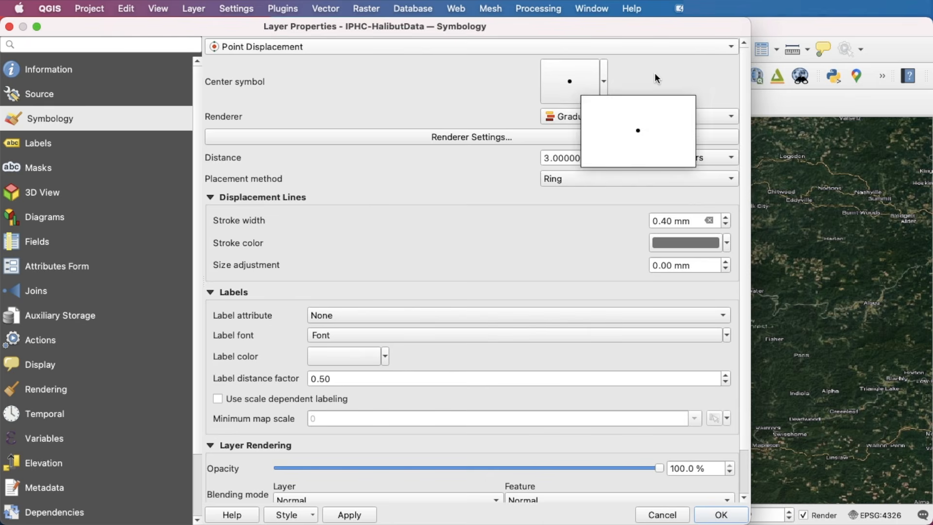
# - In the renderer settings, classify the points by O32 Pacific halibut count into five Equal Count (Quantile) classes
pyautogui.click(479, 139)
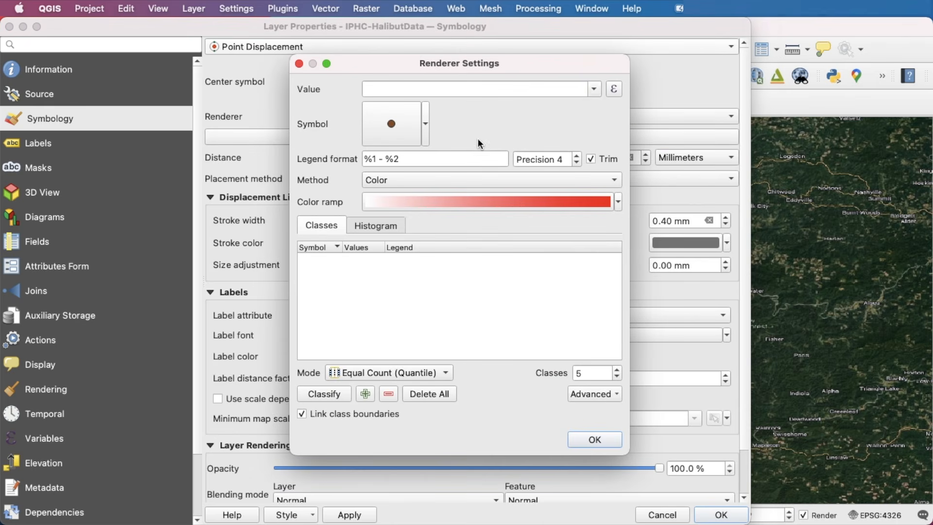
pyautogui.click(596, 89)
pyautogui.scroll(-1, 538, 169)
pyautogui.scroll(-6, 538, 169)
pyautogui.scroll(-4, 538, 170)
pyautogui.scroll(-2, 538, 169)
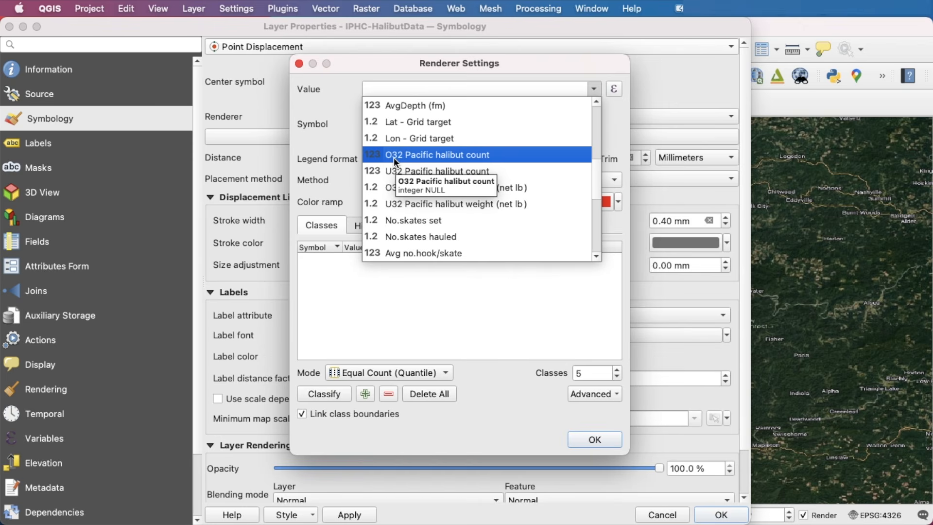
pyautogui.click(468, 157)
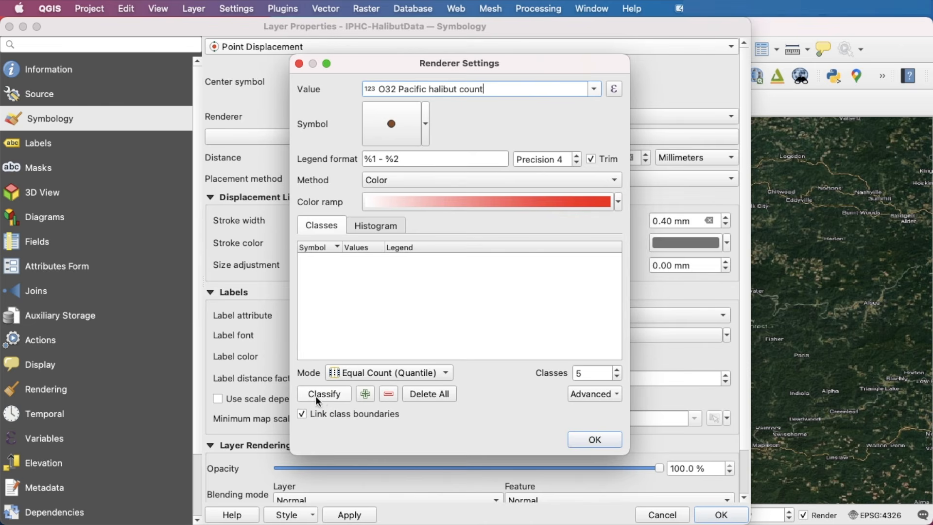
pyautogui.click(330, 394)
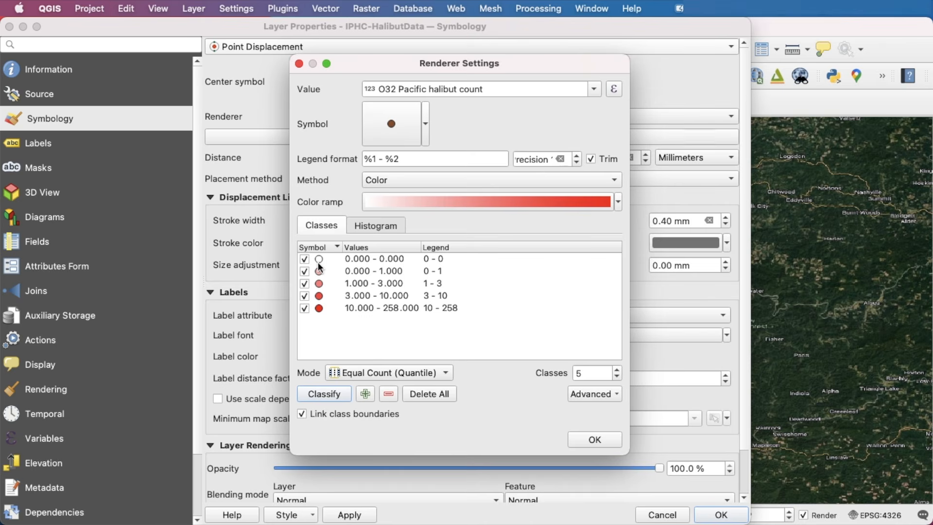
# - Set the second class's bounds to a lower value of 1 and an upper value of 3
pyautogui.doubleClick(363, 270)
pyautogui.press('BackSpace')
pyautogui.write('1')
pyautogui.press('Tab')
pyautogui.write('3')
pyautogui.click(528, 284)
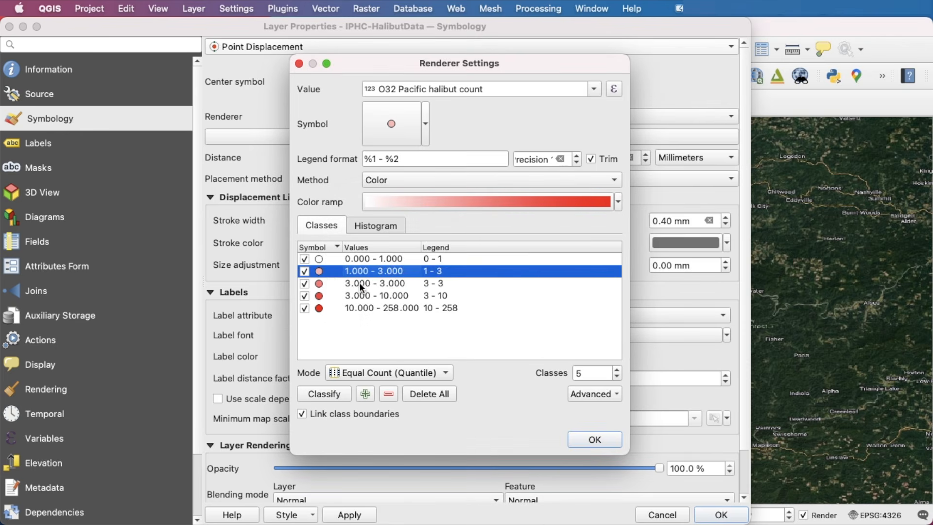
# - Set the lower value of the third class to 4 and that of the fourth class to 7
pyautogui.doubleClick(361, 286)
pyautogui.write('4')
pyautogui.click(543, 248)
pyautogui.click(543, 248)
pyautogui.click(543, 248)
pyautogui.click(535, 282)
pyautogui.doubleClick(351, 297)
pyautogui.moveTo(437, 229); pyautogui.dragTo(534, 230)
pyautogui.write('7')
pyautogui.click(508, 285)
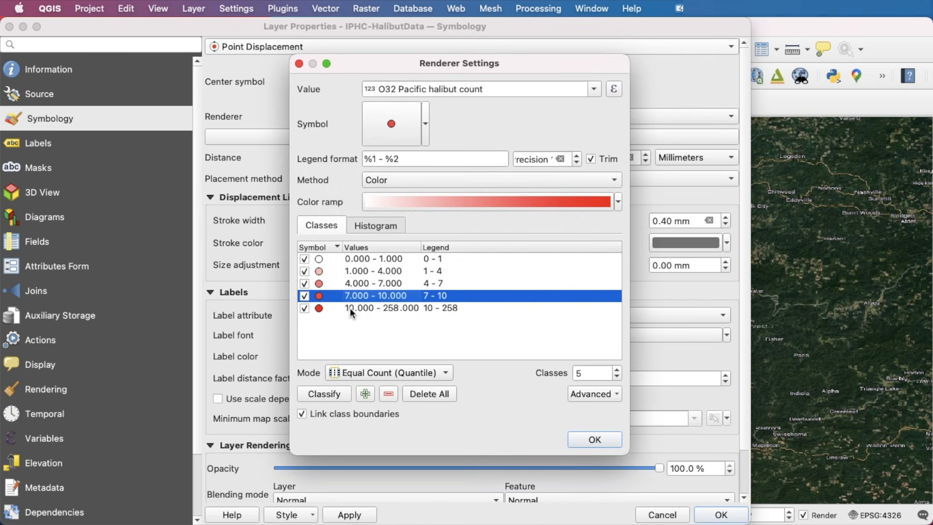
# - Set the lower value of the highest class to 11 and accept the renderer settings
pyautogui.doubleClick(351, 309)
pyautogui.doubleClick(438, 230)
pyautogui.write('11')
pyautogui.moveTo(474, 202); pyautogui.dragTo(504, 195)
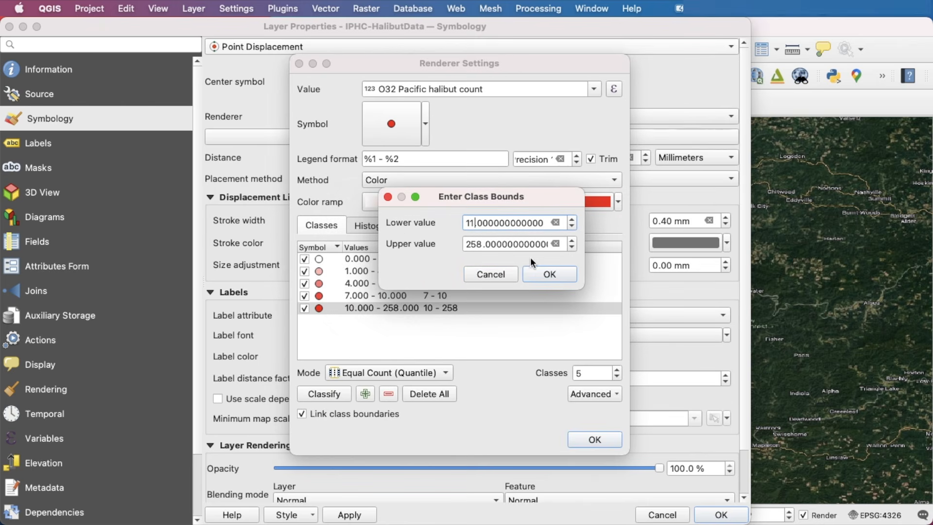
pyautogui.click(548, 273)
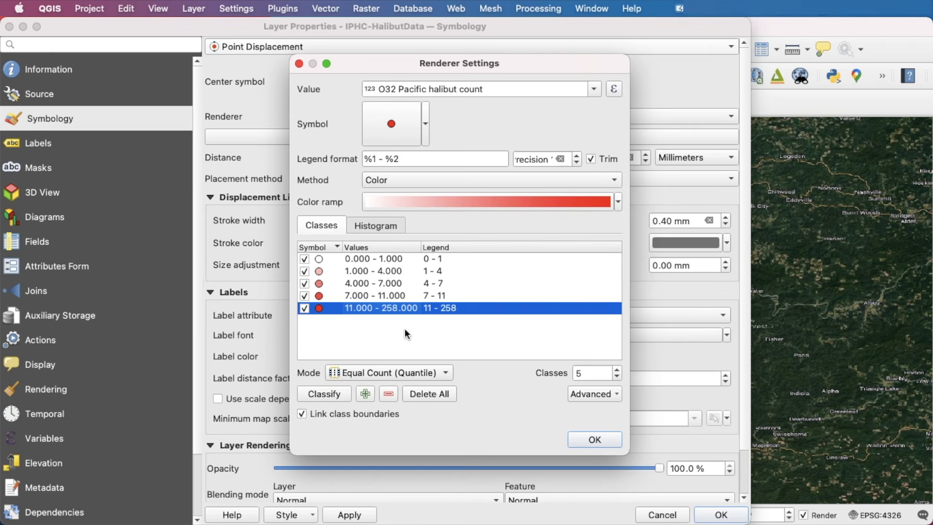
pyautogui.click(594, 440)
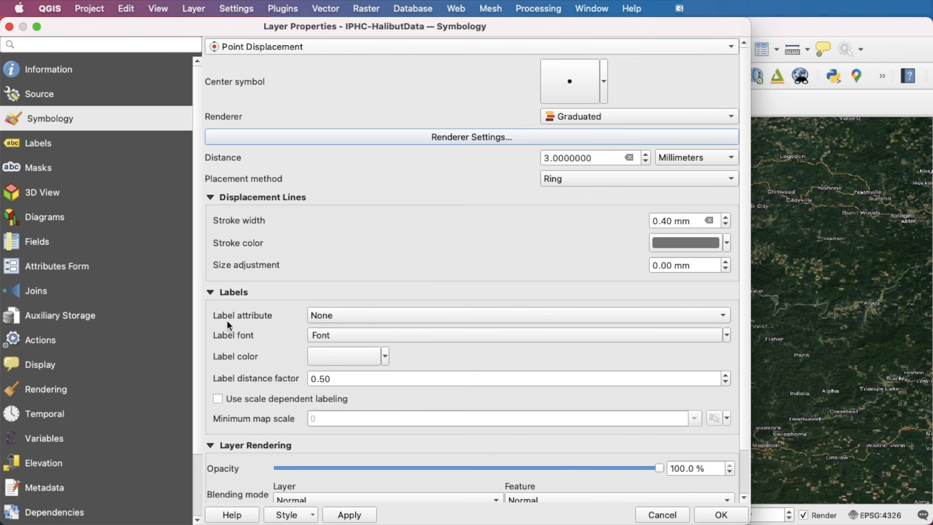
# - Label the displaced points with the O32 Pacific halibut count attribute
pyautogui.click(344, 315)
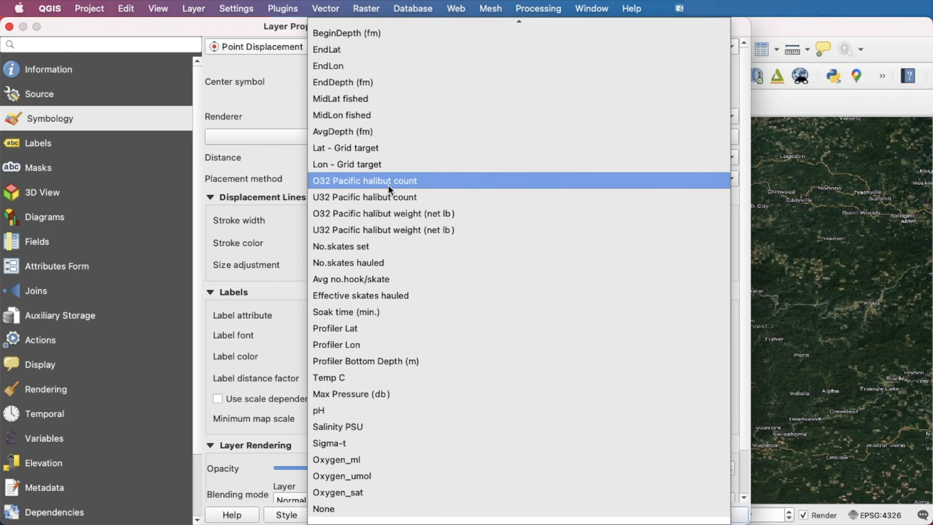
pyautogui.click(406, 183)
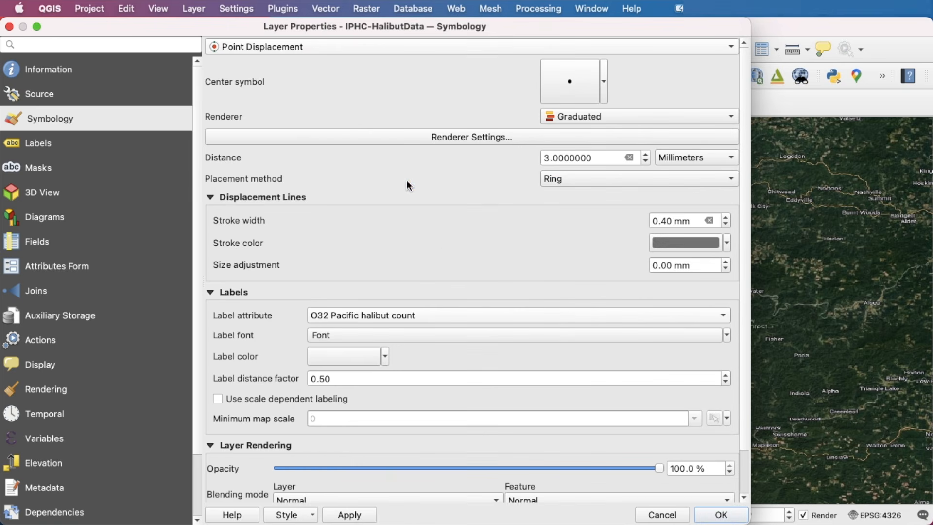
pyautogui.scroll(-2, 441, 251)
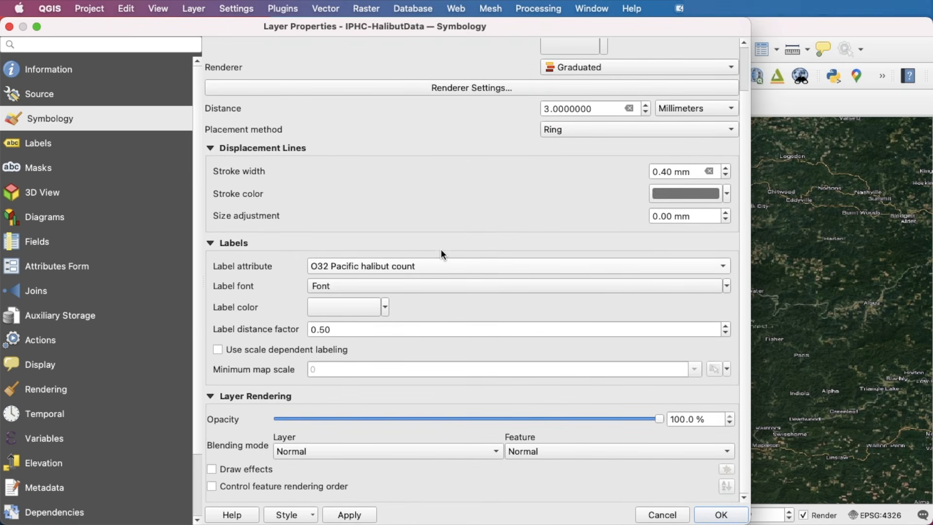
pyautogui.scroll(2, 469, 174)
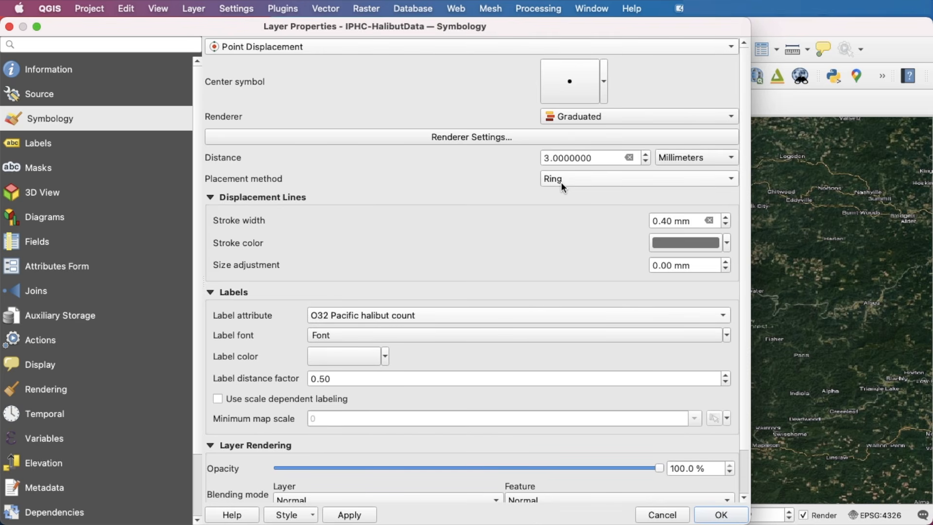
# - Apply the labelled symbology to the IPHC-HalibutData layer and change its point displacement placement method to Grid
pyautogui.scroll(-2, 558, 218)
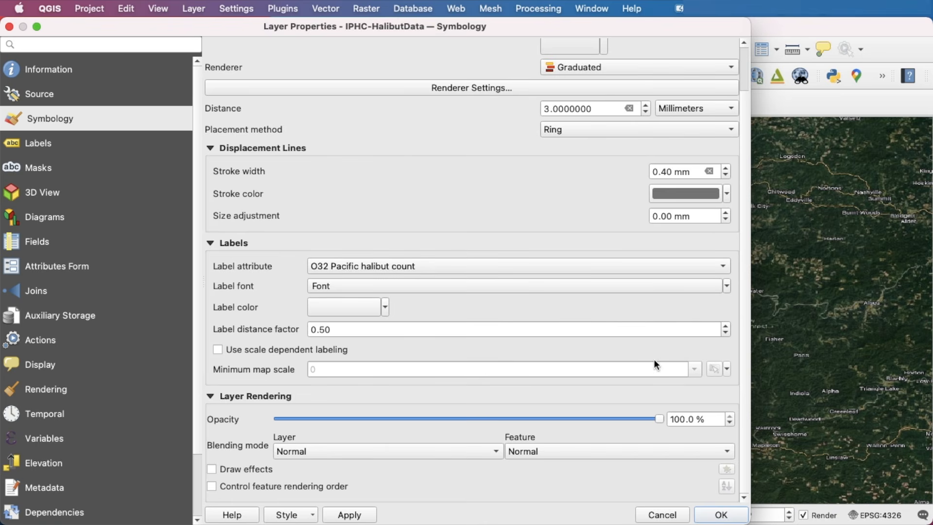
pyautogui.click(722, 515)
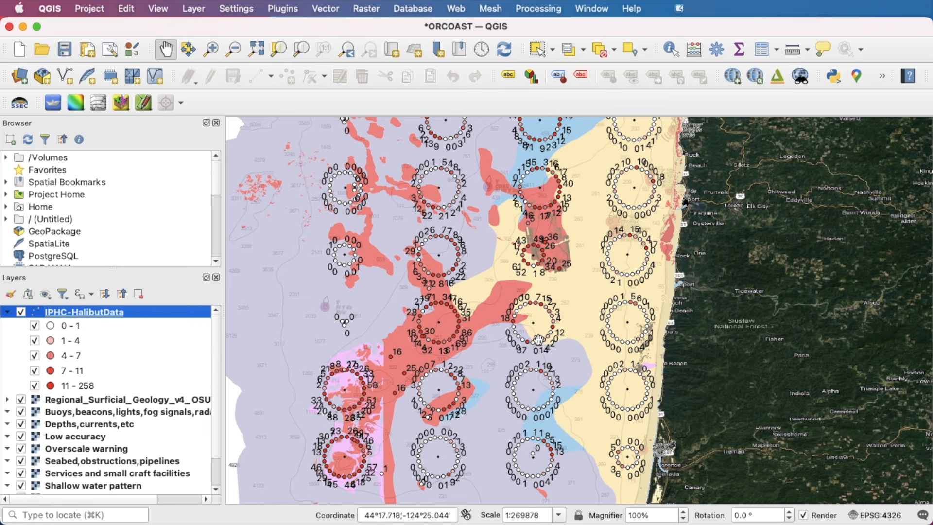
pyautogui.rightClick(115, 318)
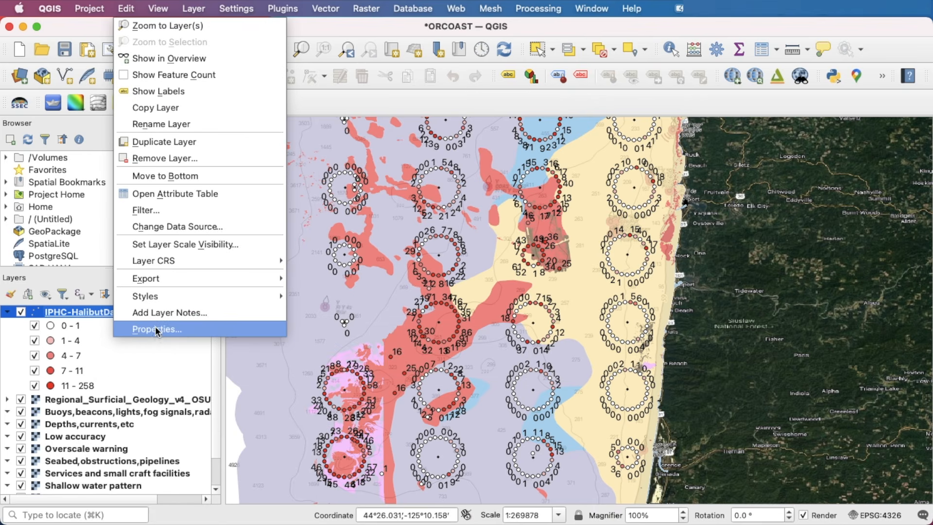
pyautogui.click(155, 329)
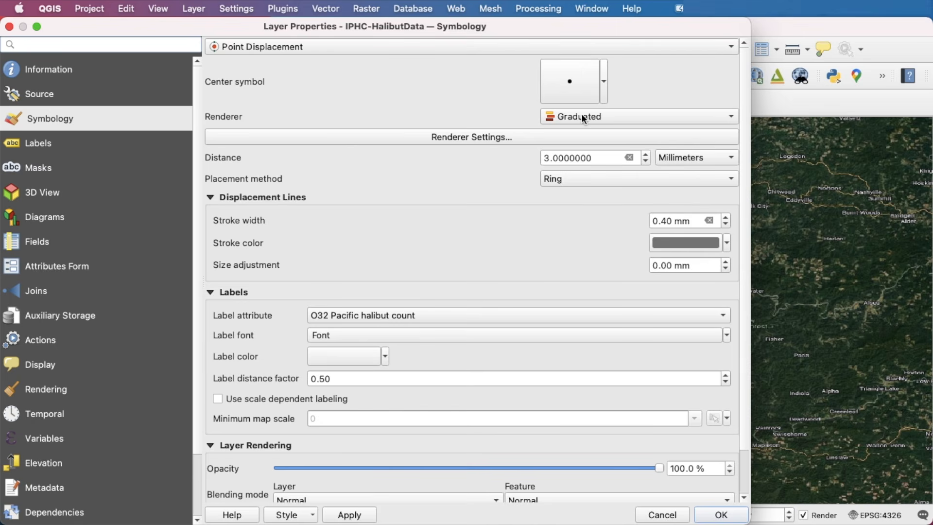
pyautogui.click(653, 178)
pyautogui.click(589, 212)
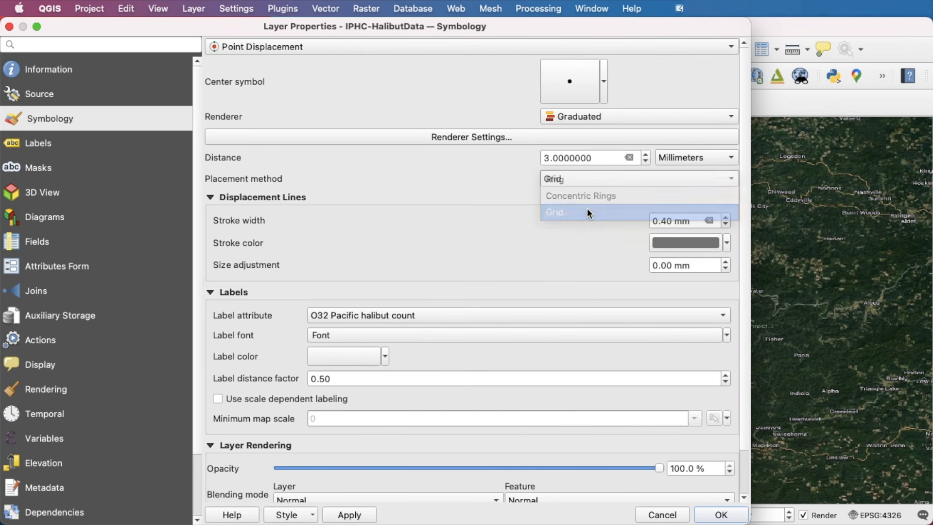
pyautogui.click(719, 514)
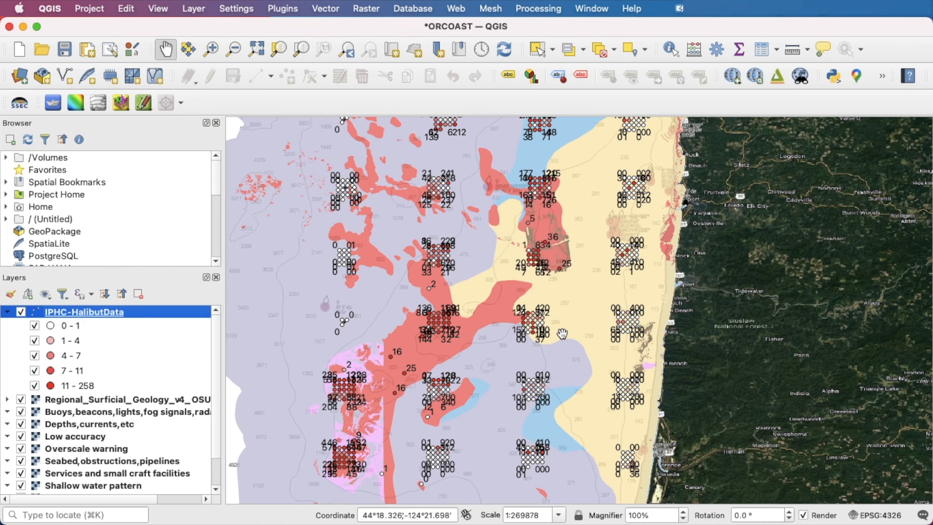
# - Hide the 0 - 1 and 1 - 4 count classes of the IPHC-HalibutData layer on the map
pyautogui.moveTo(537, 318); pyautogui.dragTo(531, 343)
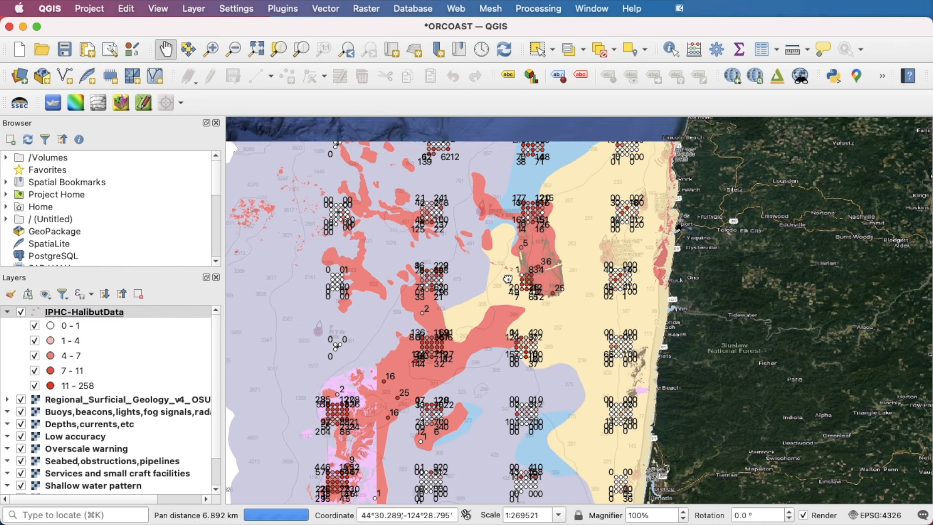
pyautogui.moveTo(508, 277); pyautogui.dragTo(548, 260)
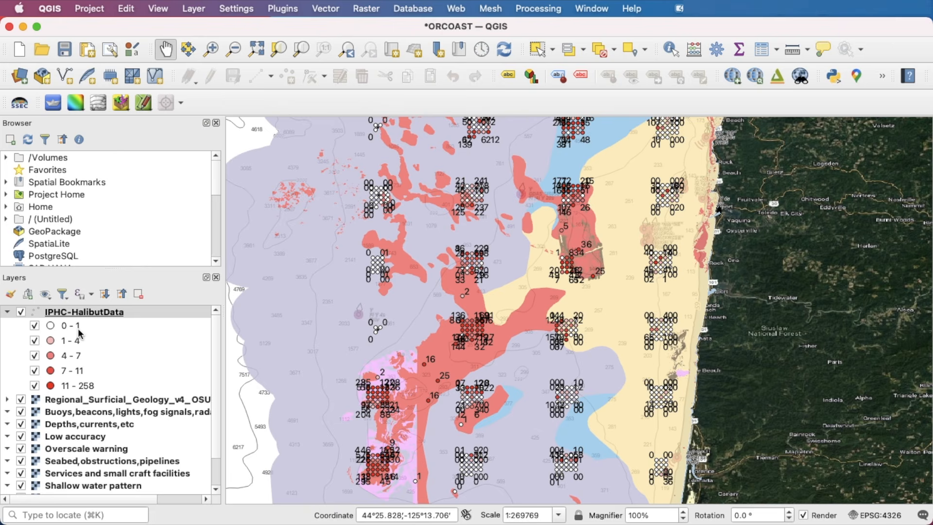
pyautogui.click(64, 332)
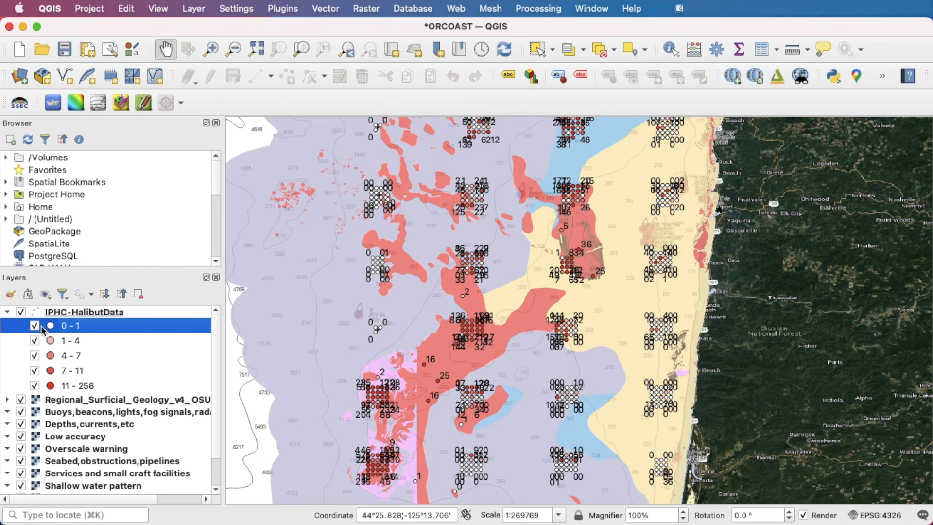
pyautogui.click(34, 325)
pyautogui.click(35, 325)
pyautogui.click(35, 325)
pyautogui.click(34, 341)
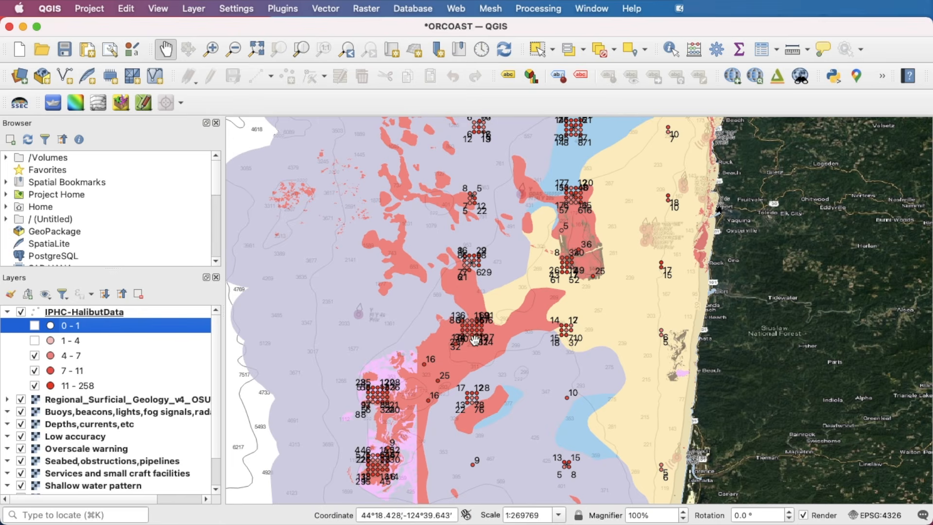
# - Identify the halibut survey points in the dense central cluster and check the Date attribute of the first record
pyautogui.click(86, 313)
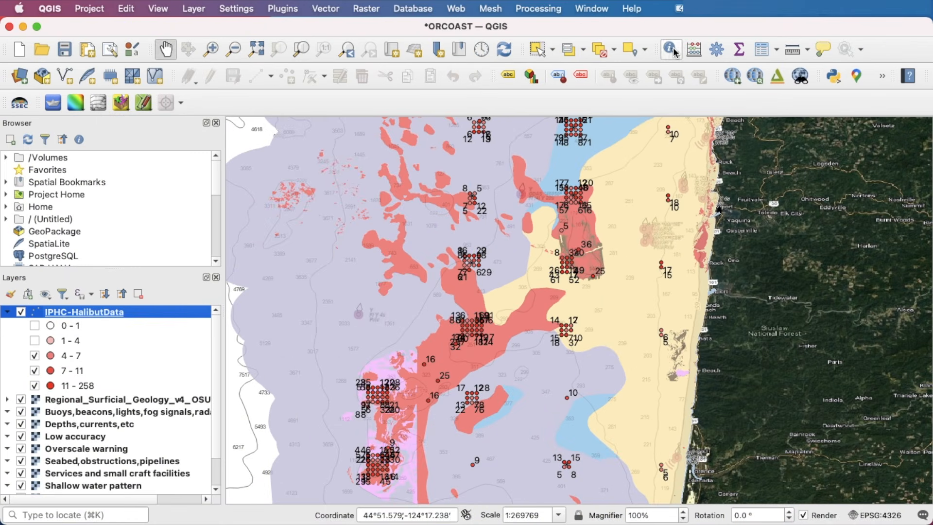
pyautogui.click(620, 22)
pyautogui.click(472, 332)
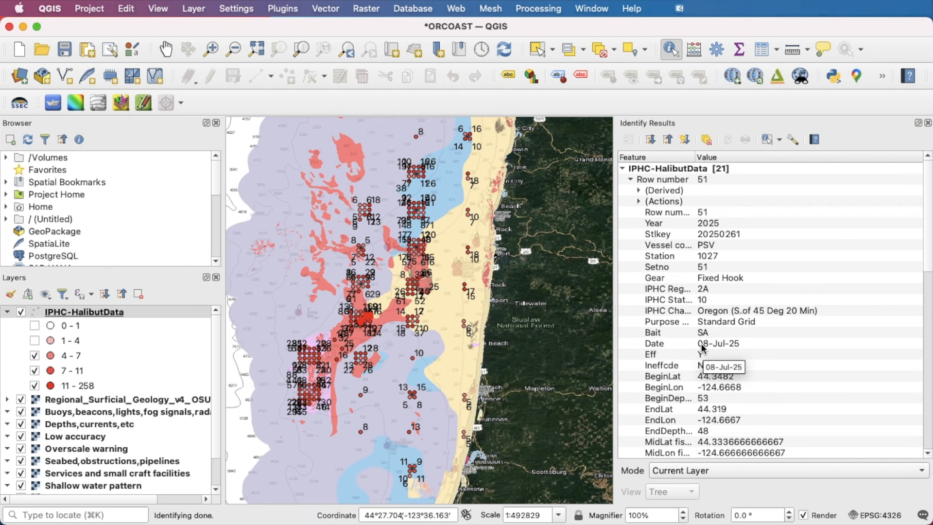
pyautogui.click(728, 346)
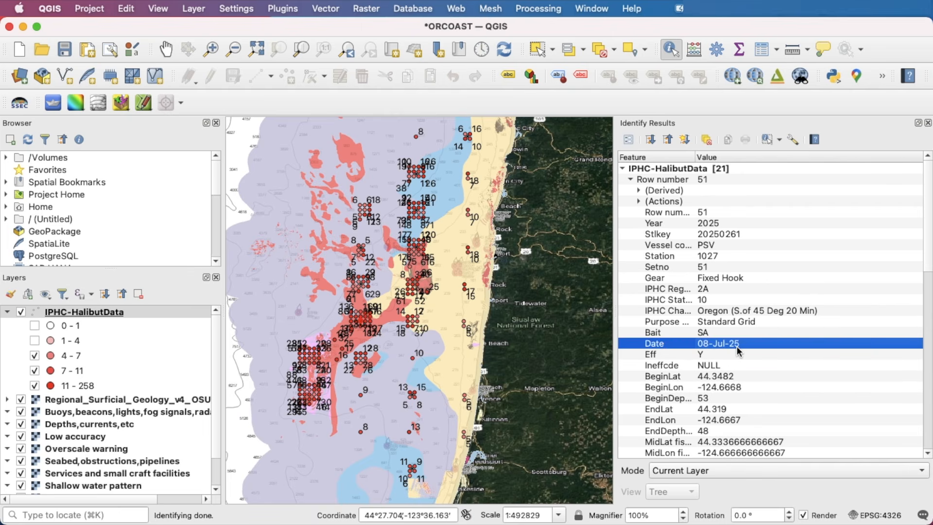
# - Build a provider feature filter "Year" = 2025 for the IPHC-HalibutData layer in the Query Builder
pyautogui.rightClick(109, 317)
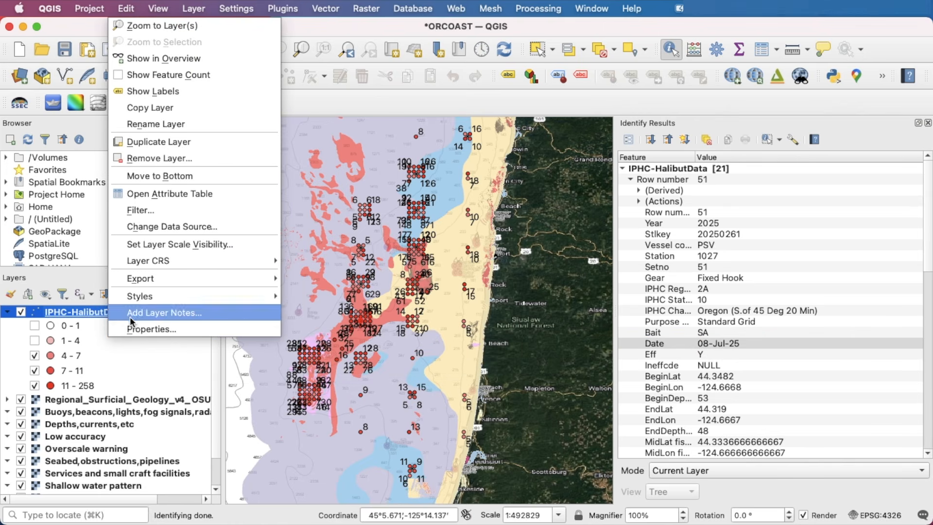
pyautogui.click(154, 328)
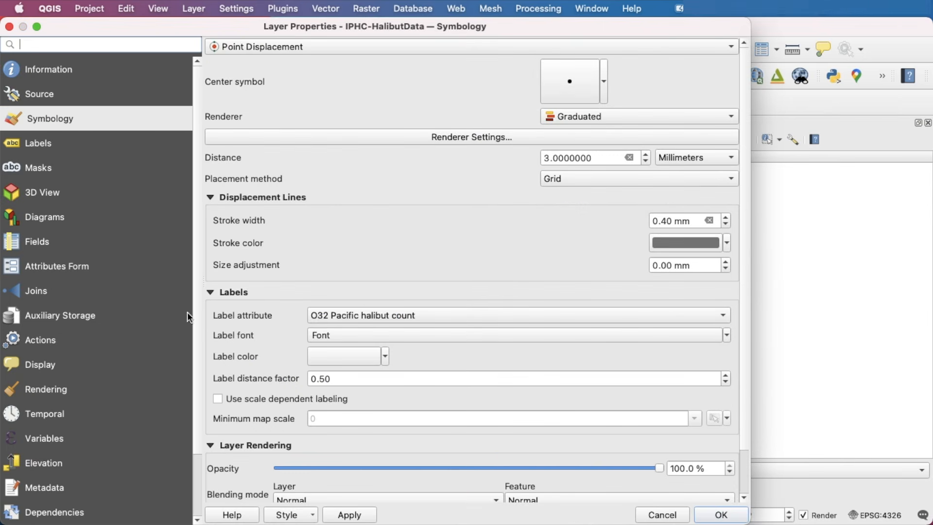
pyautogui.click(53, 94)
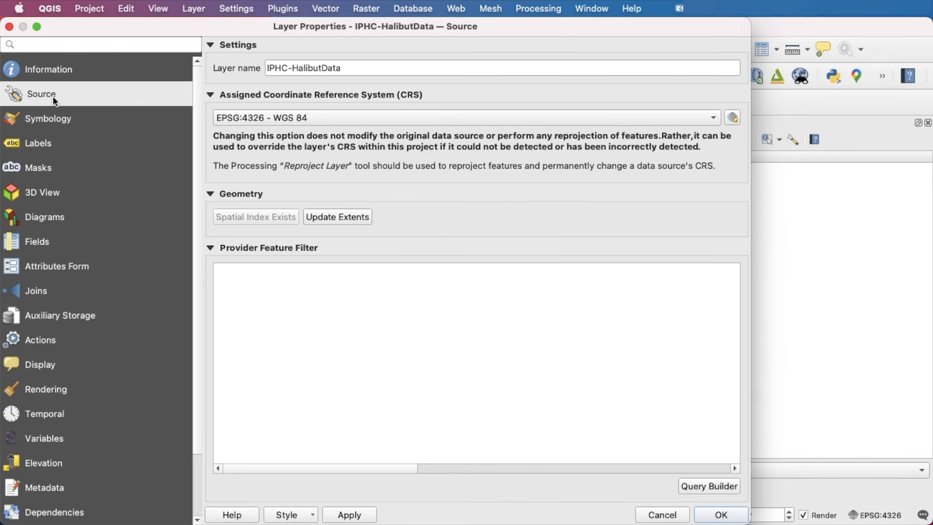
pyautogui.click(719, 486)
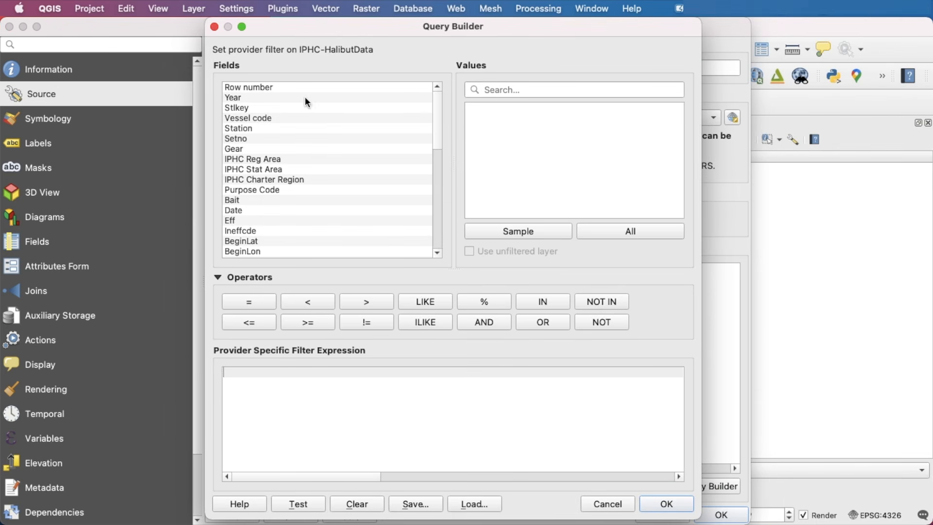
pyautogui.click(246, 97)
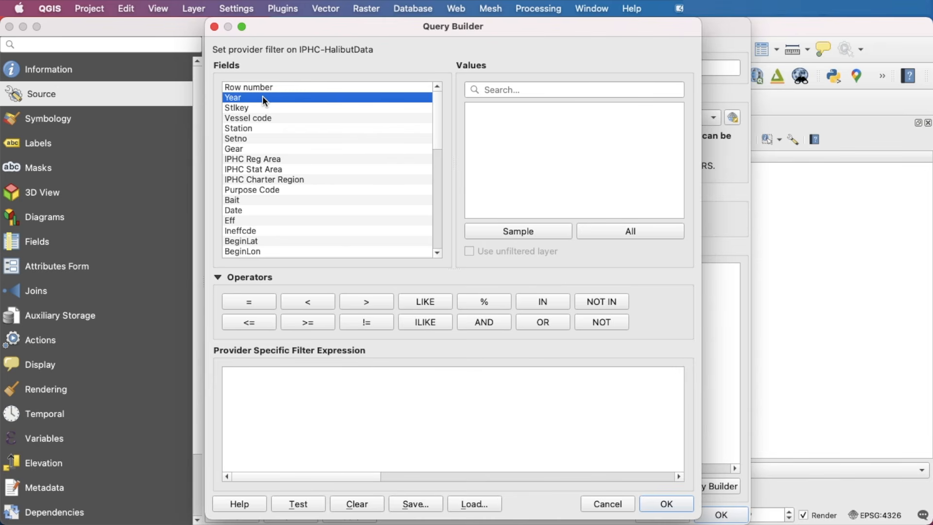
pyautogui.doubleClick(239, 100)
pyautogui.click(247, 301)
pyautogui.write('2025')
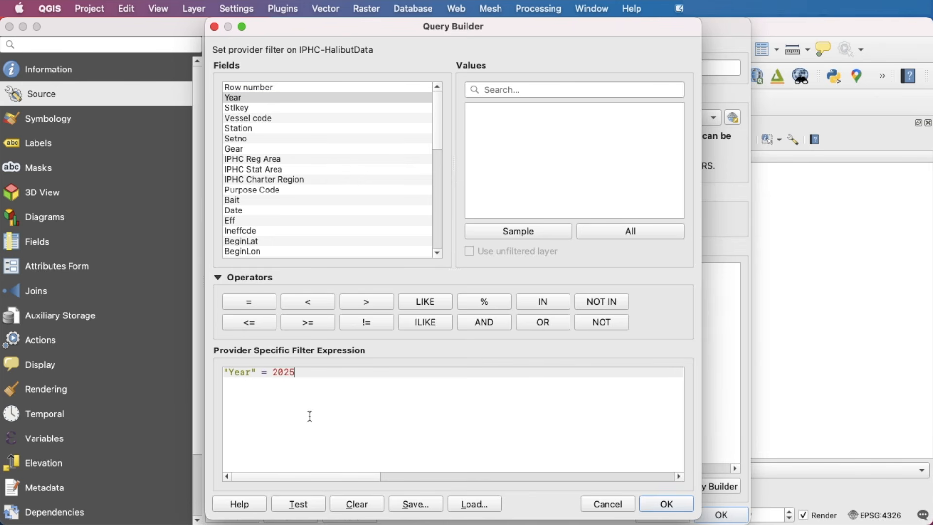
# - Test the year filter expression and apply it to the halibut layer
pyautogui.click(297, 503)
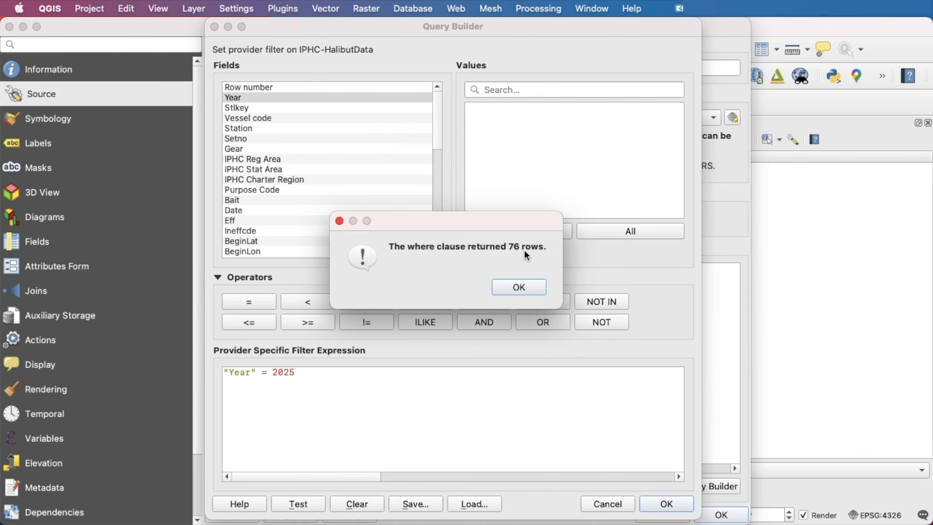
pyautogui.click(504, 292)
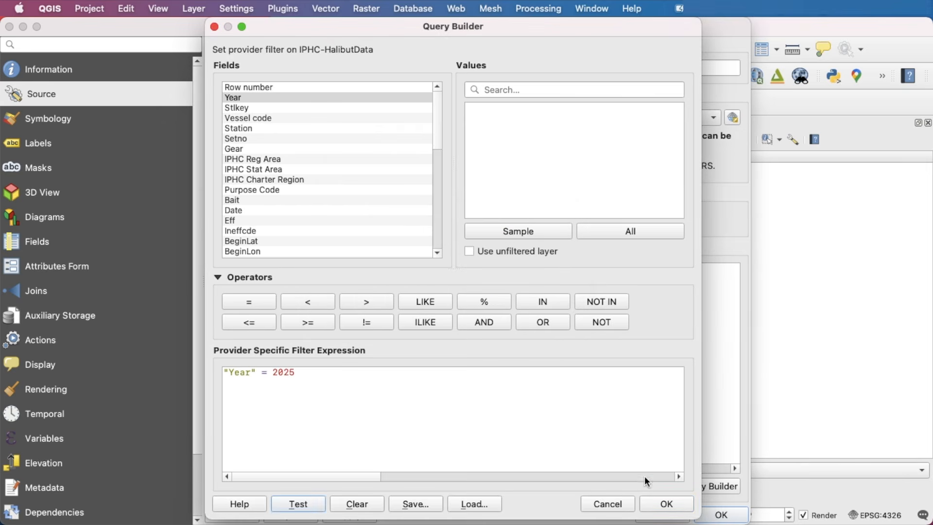
pyautogui.click(667, 505)
pyautogui.click(732, 515)
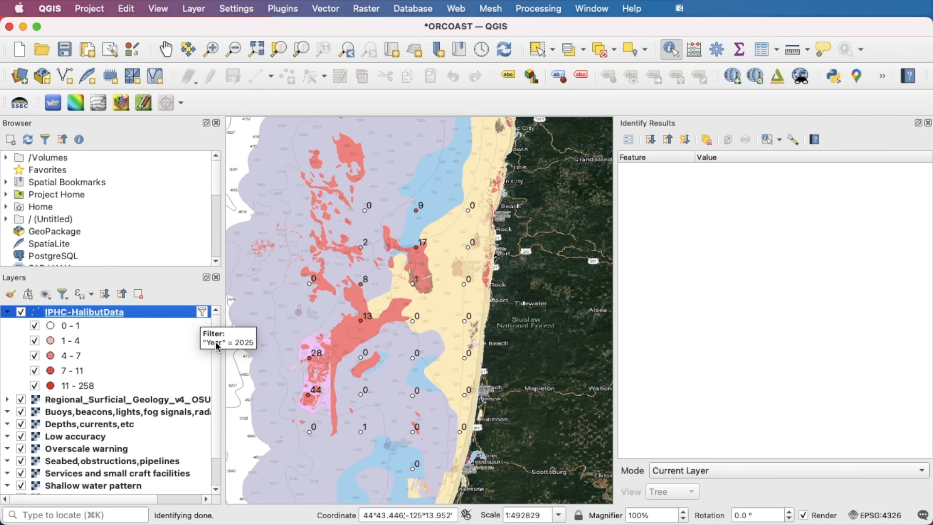
# - Change the halibut layer's filter expression to "Year" >= 2015 and apply it
pyautogui.click(204, 314)
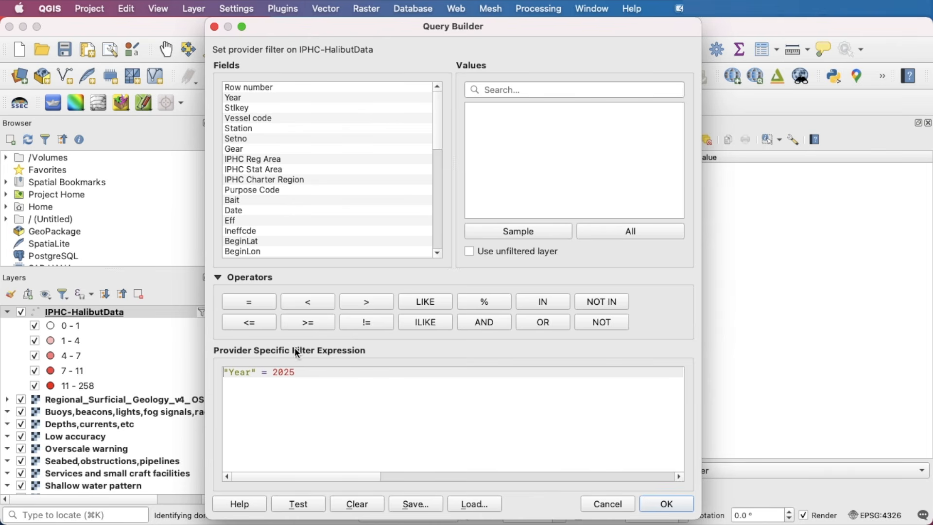
pyautogui.doubleClick(264, 373)
pyautogui.click(308, 322)
pyautogui.doubleClick(299, 373)
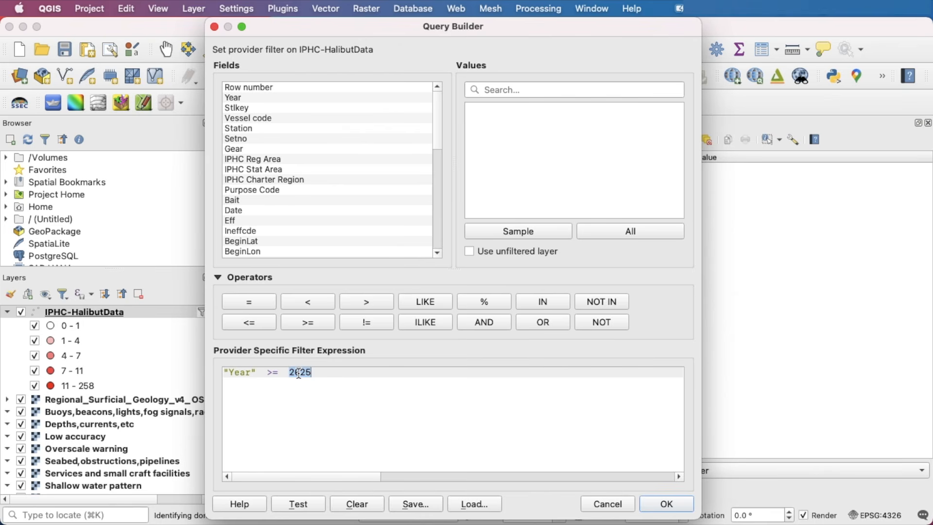
pyautogui.write('2015')
pyautogui.click(666, 504)
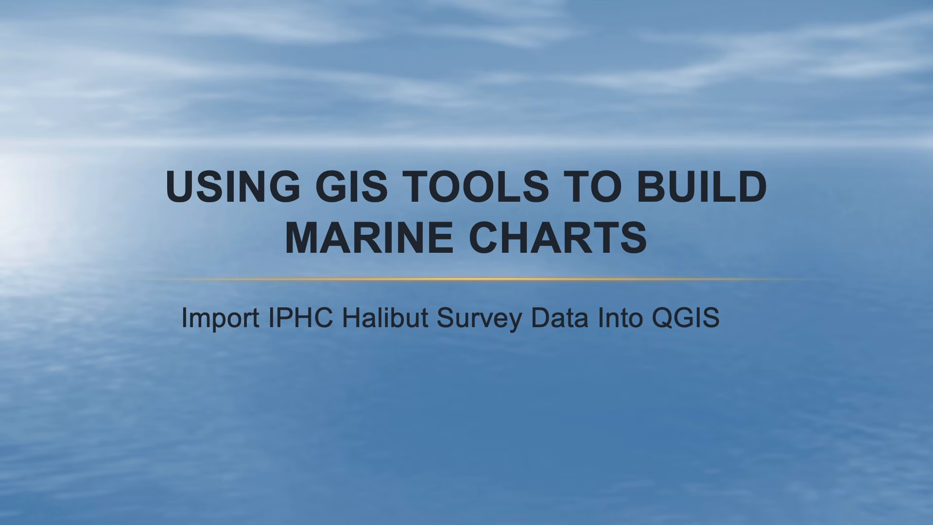
pyautogui.press('Right')
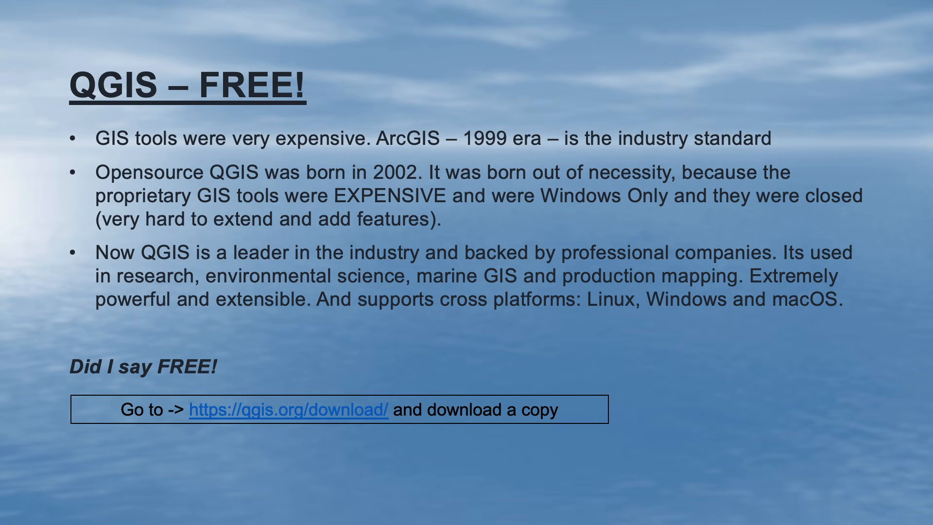